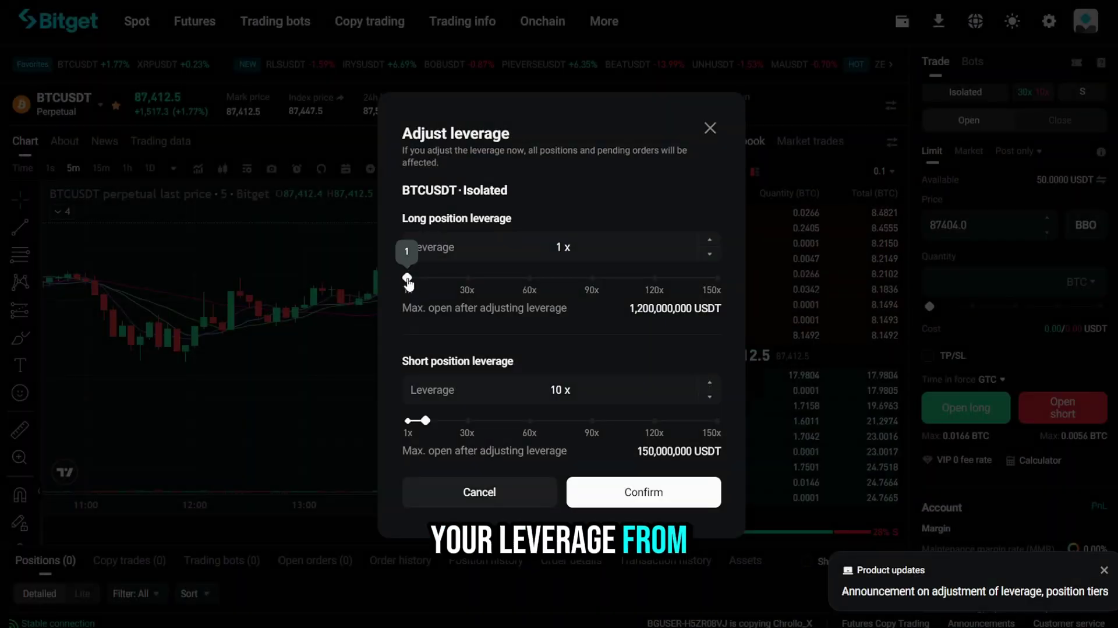
Raise the long leverage slider and browse the futures markets in the BTCUSDT symbol dropdown.
left_click_drag(408, 279, 448, 284)
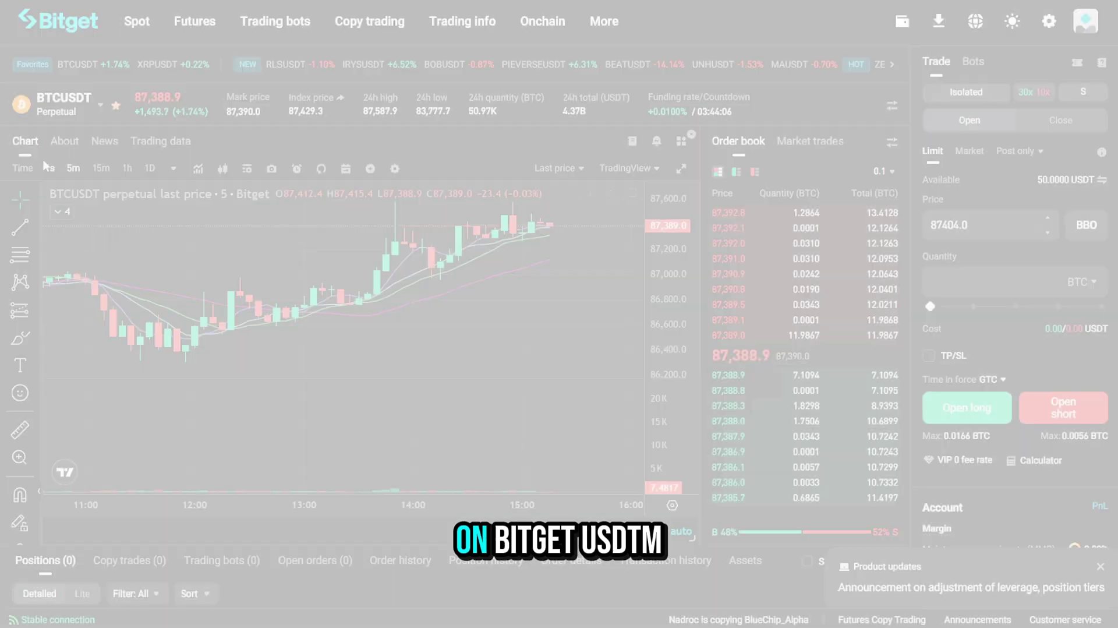
left_click(97, 111)
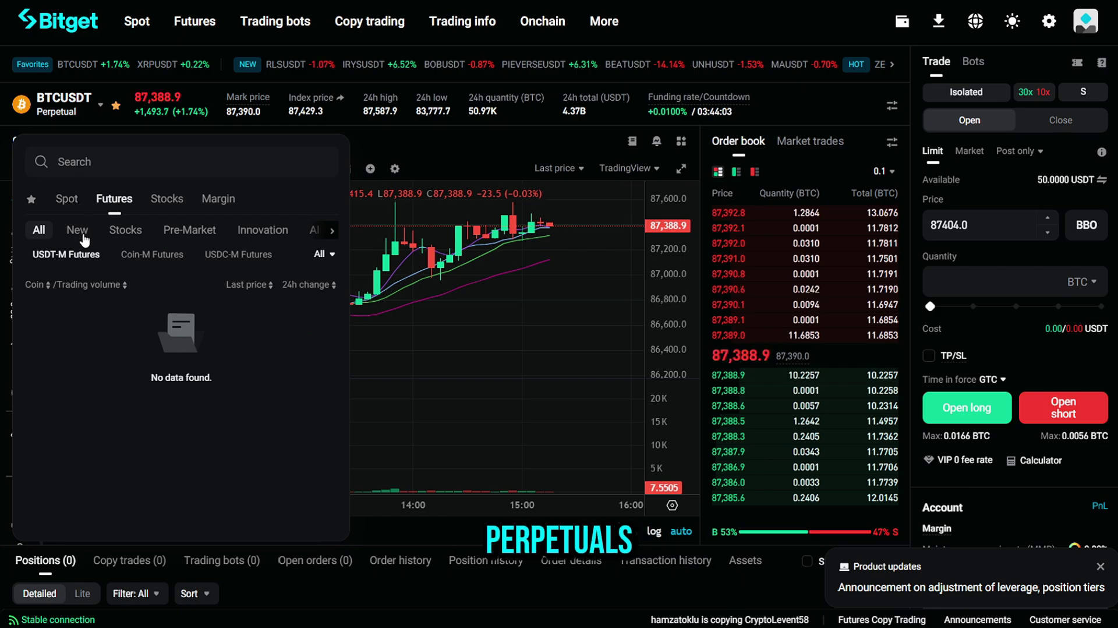
scroll(70, 343, "down", 12)
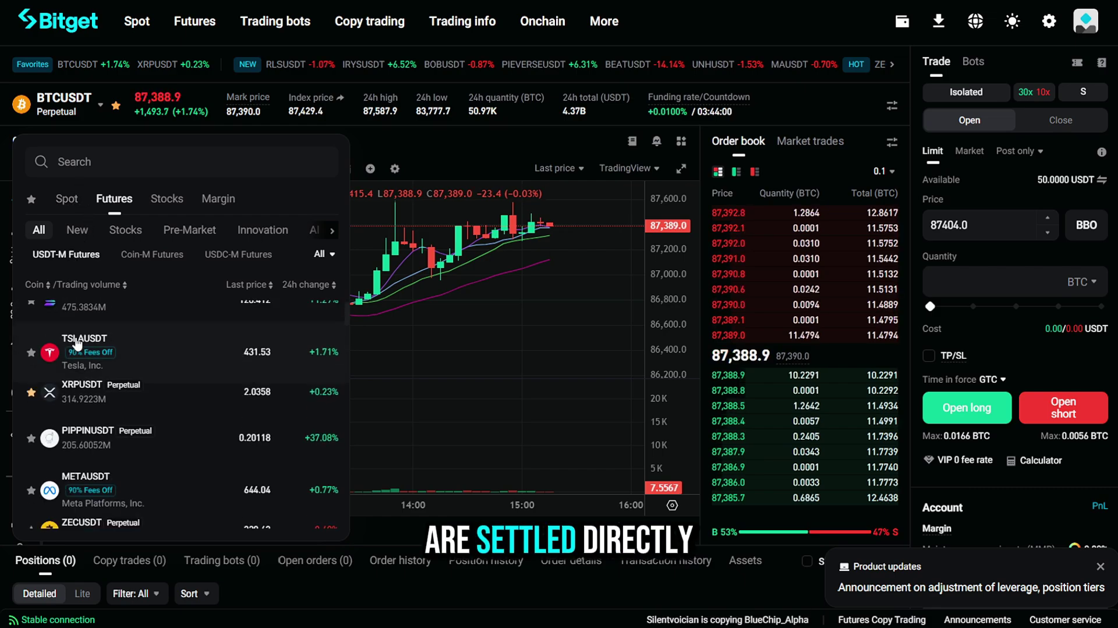
scroll(121, 377, "down", 15)
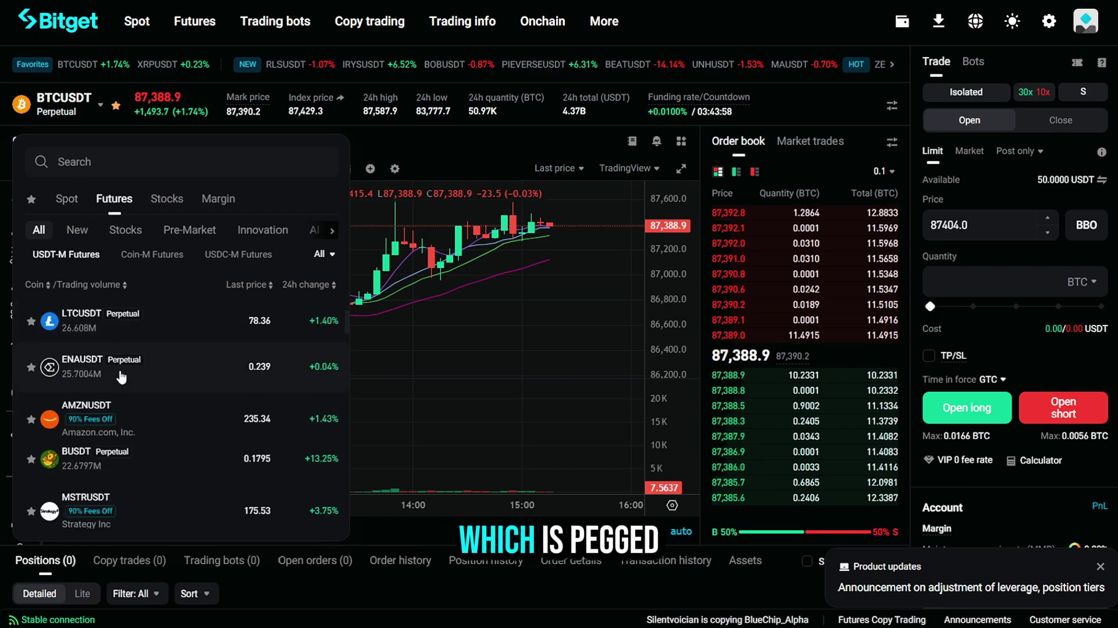
scroll(125, 385, "down", 4)
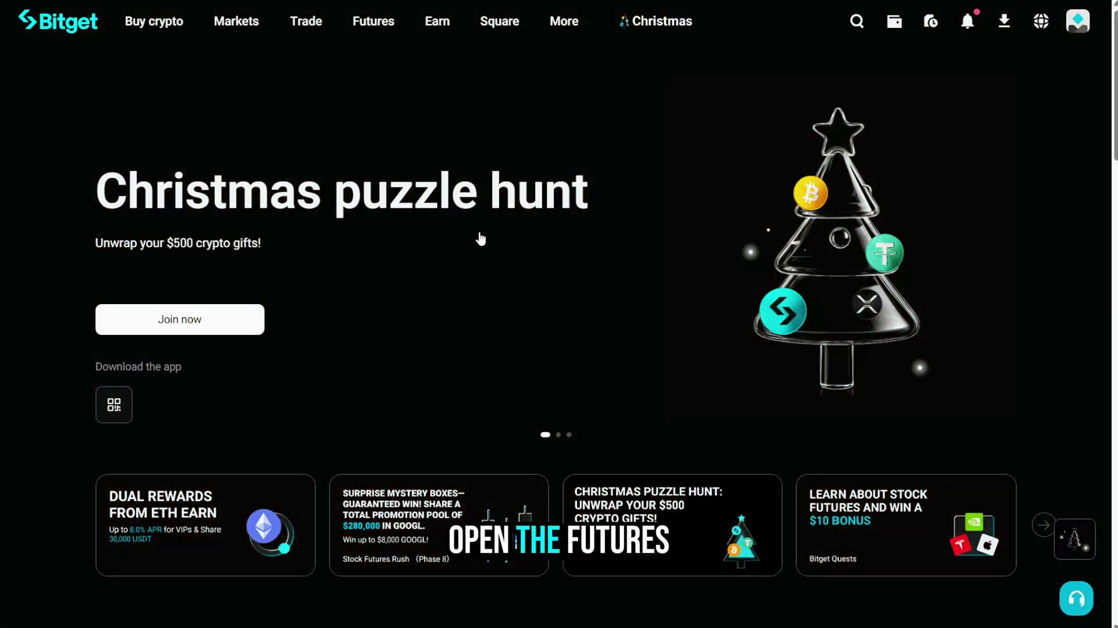
Go to the USDT-M Futures page for BTCUSDT and scroll through the trading view.
mouse_move(376, 24)
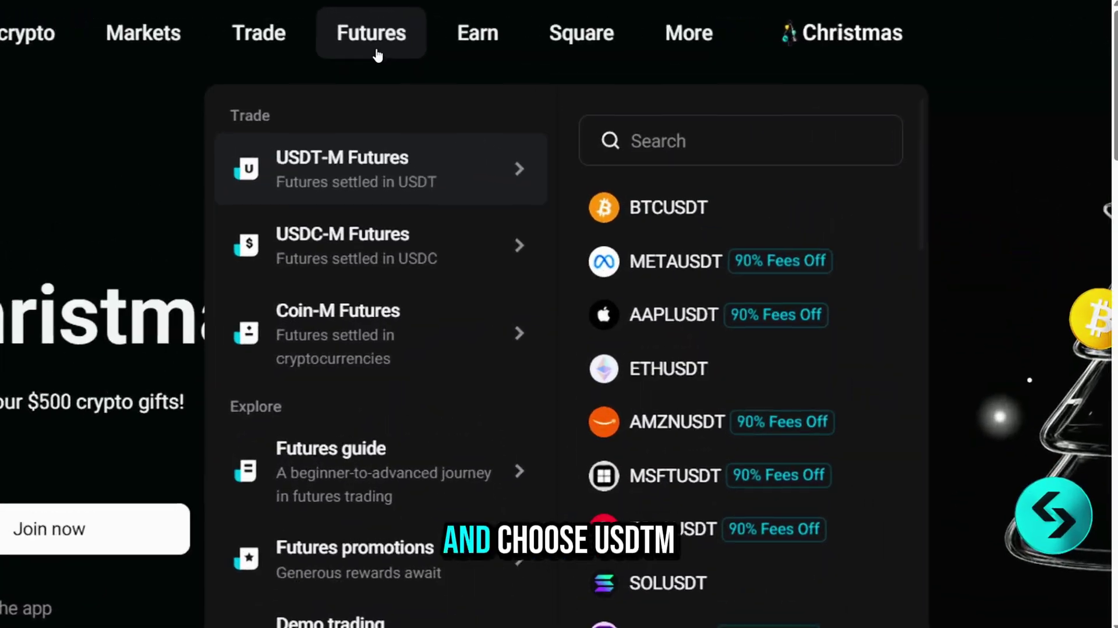
left_click(364, 170)
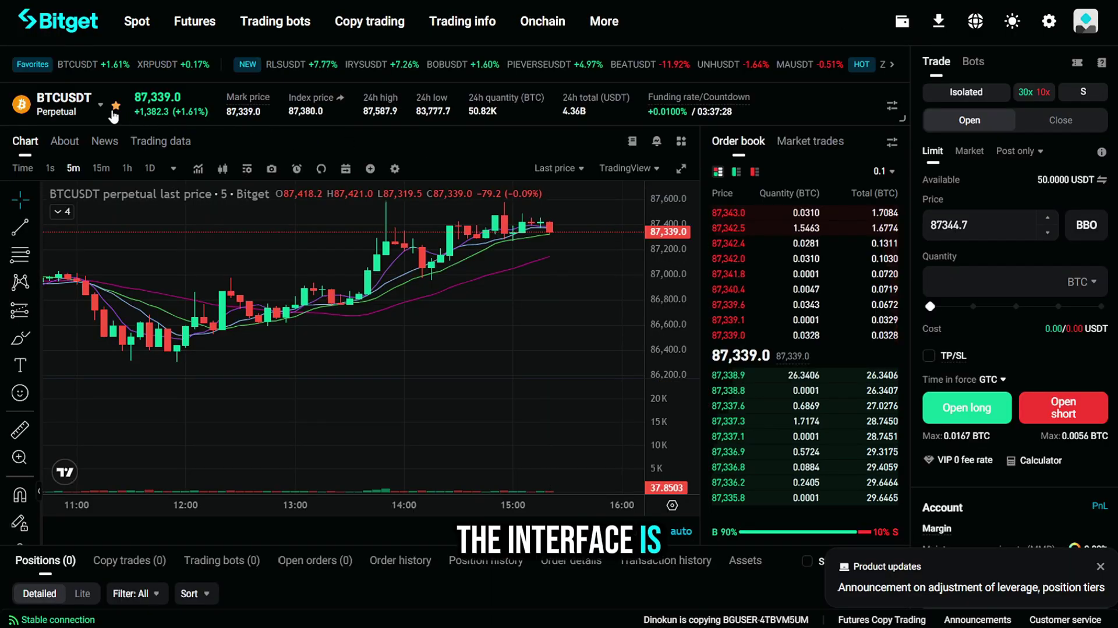
scroll(250, 385, "down", 4)
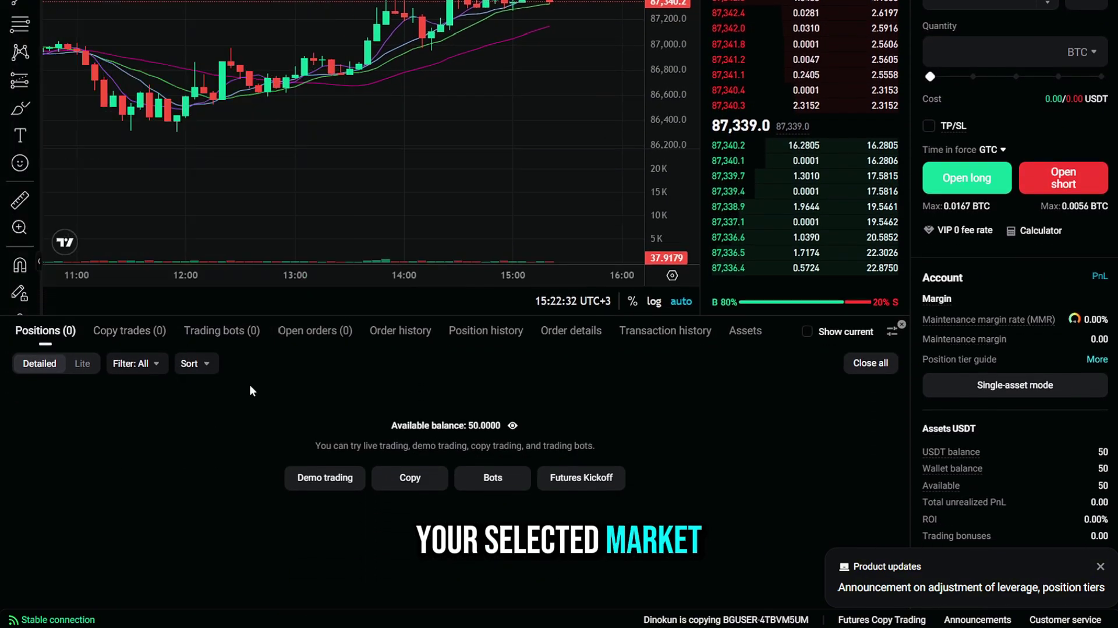
scroll(250, 385, "up", 4)
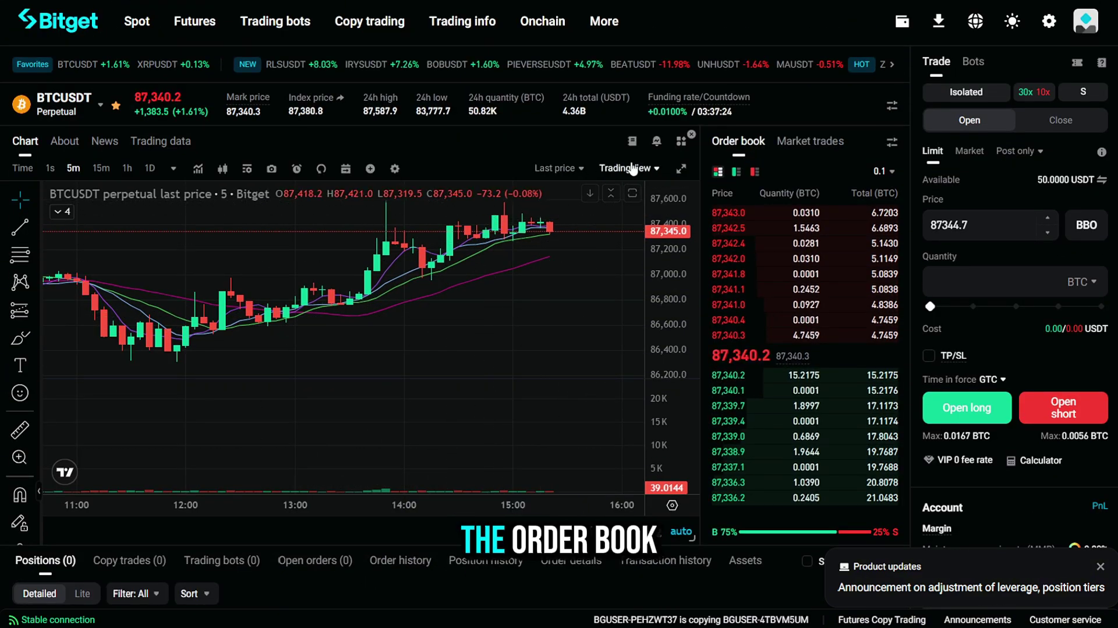
scroll(754, 483, "down", 4)
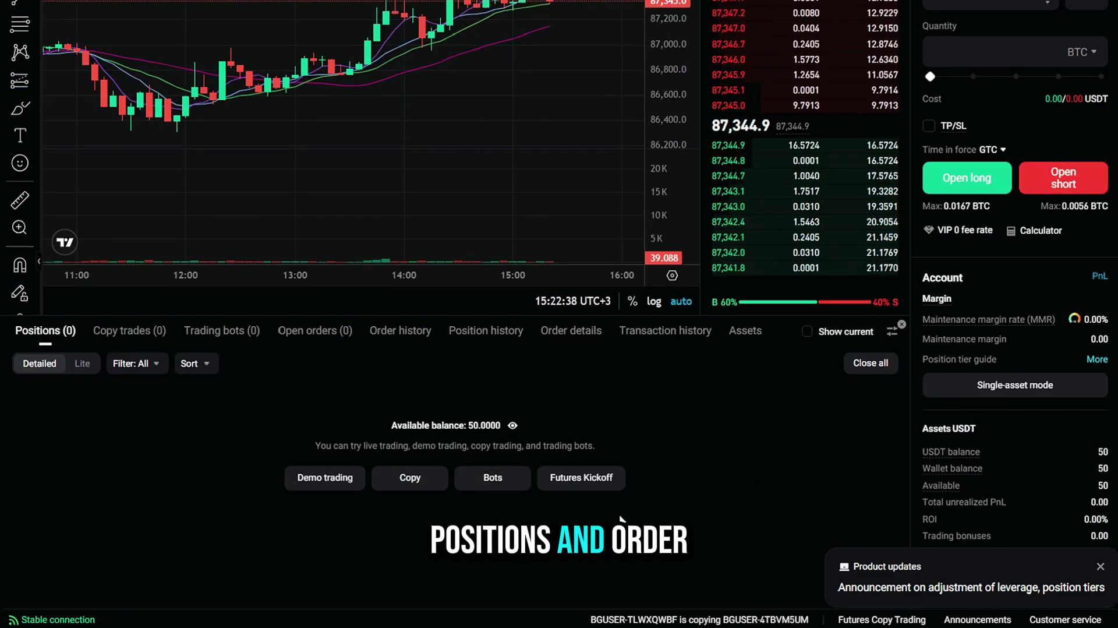
scroll(621, 518, "up", 4)
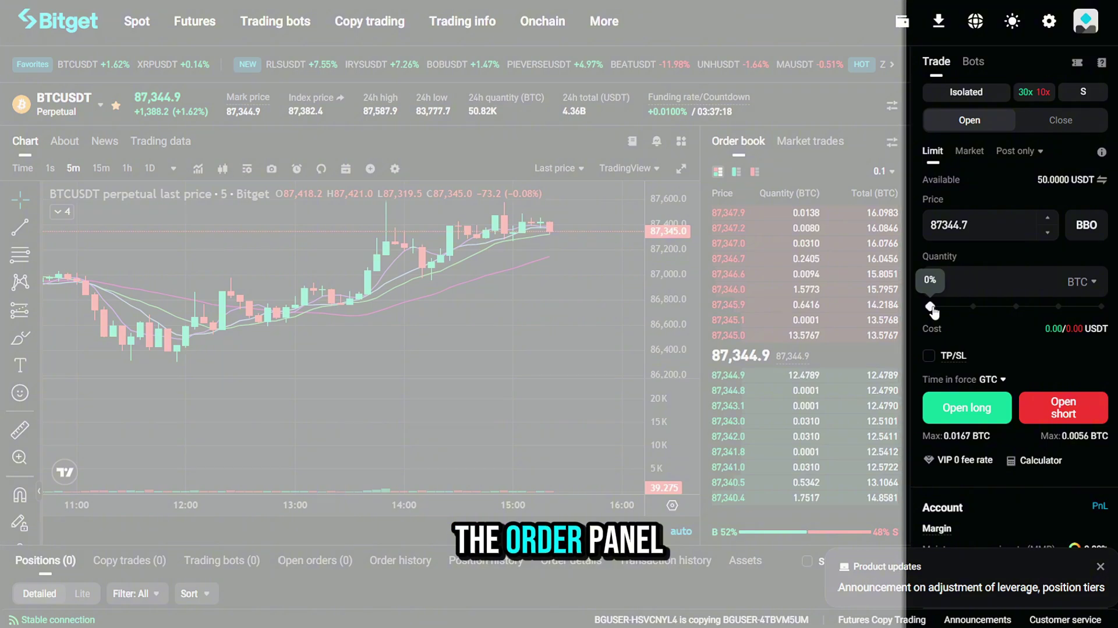
Set the order quantity to 100% and bring up the BTCUSDT margin mode dialog.
left_click_drag(931, 307, 1104, 314)
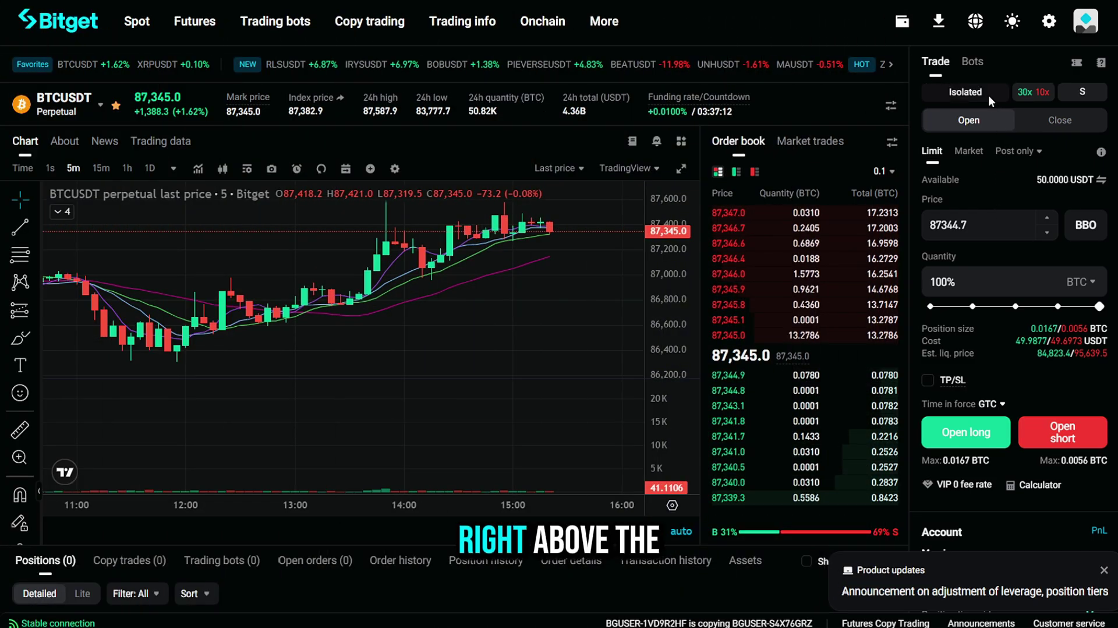
left_click(988, 94)
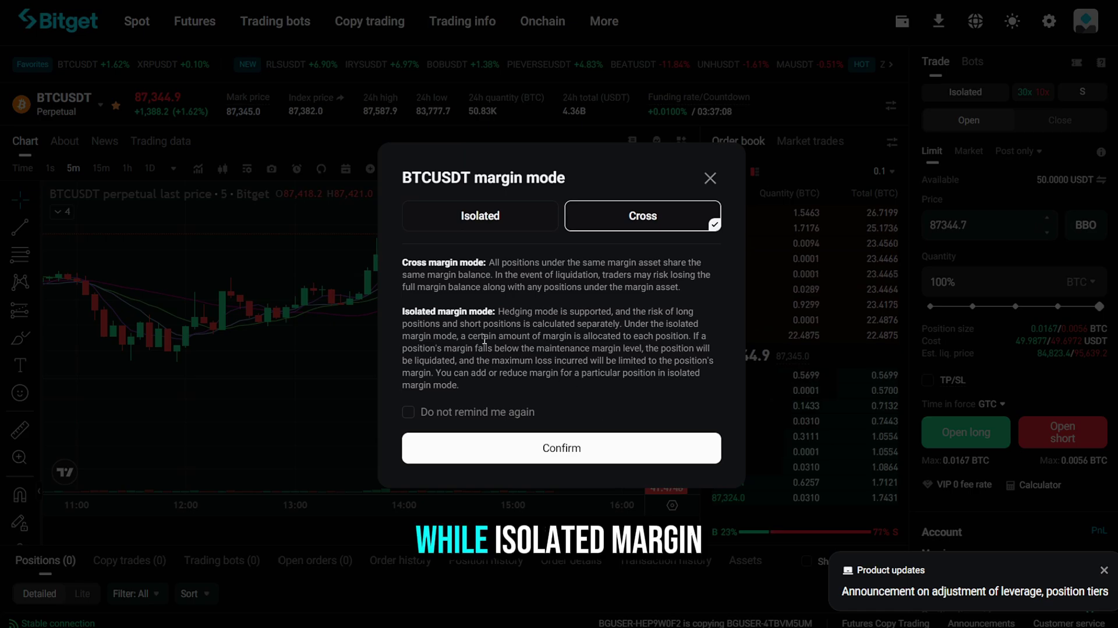
Switch BTCUSDT to Isolated margin and confirm 10x leverage for long and short positions.
left_click(465, 227)
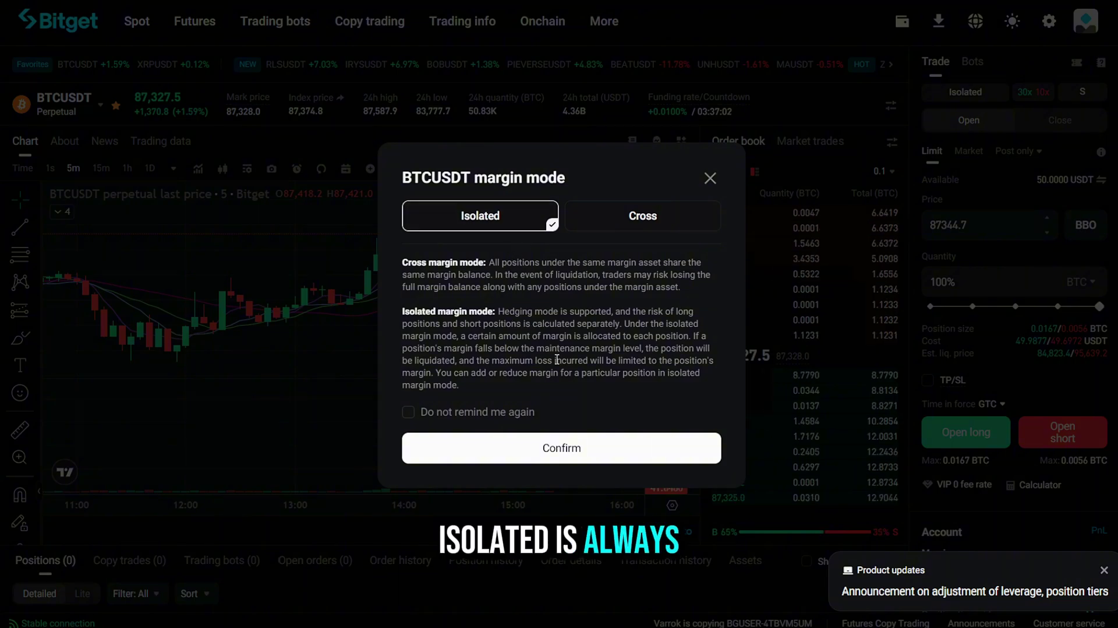
left_click(582, 444)
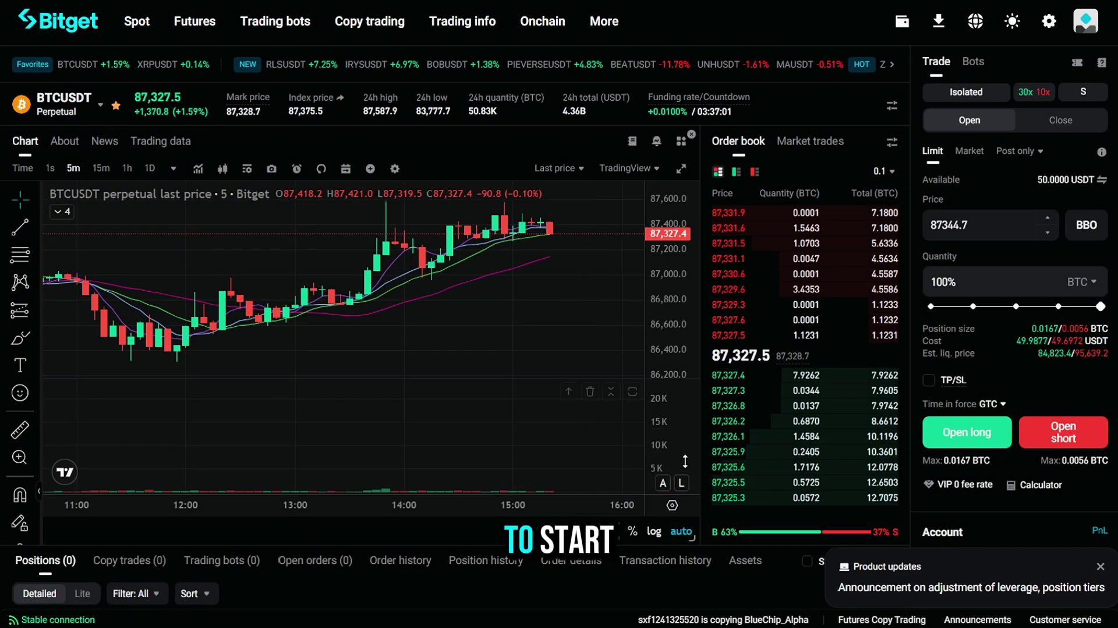
left_click(1026, 93)
left_click_drag(479, 267, 530, 274)
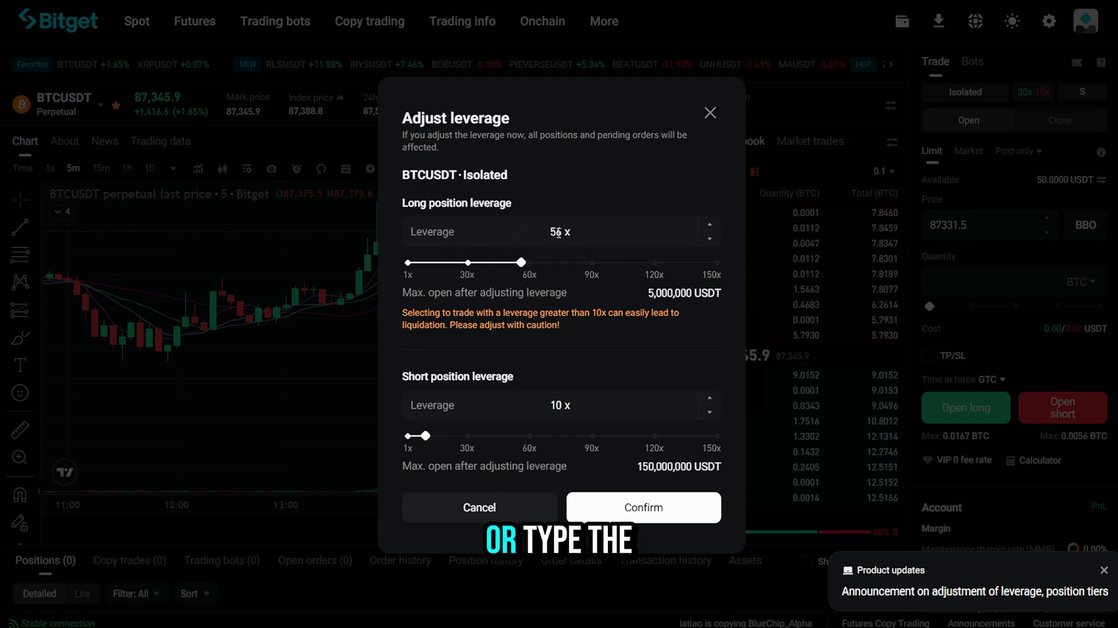
type("10")
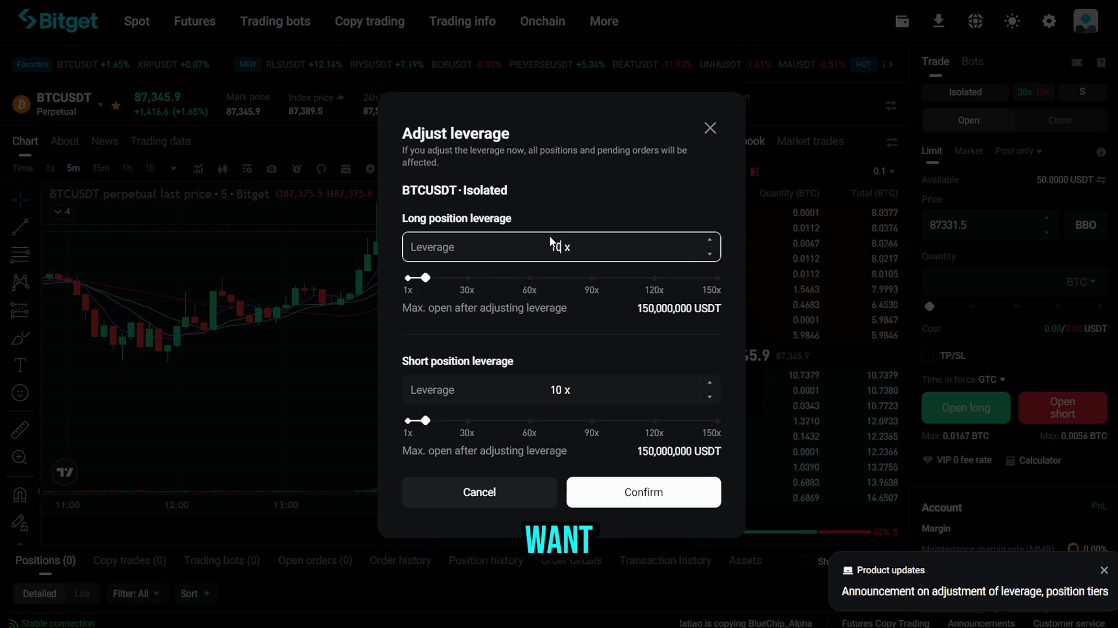
left_click(597, 209)
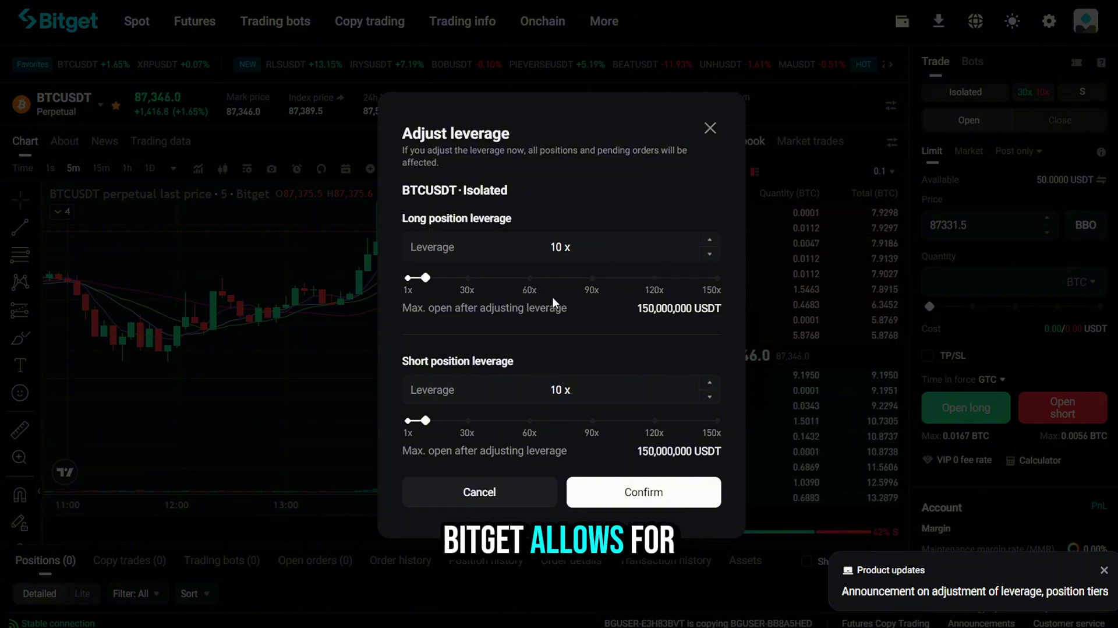
left_click(644, 492)
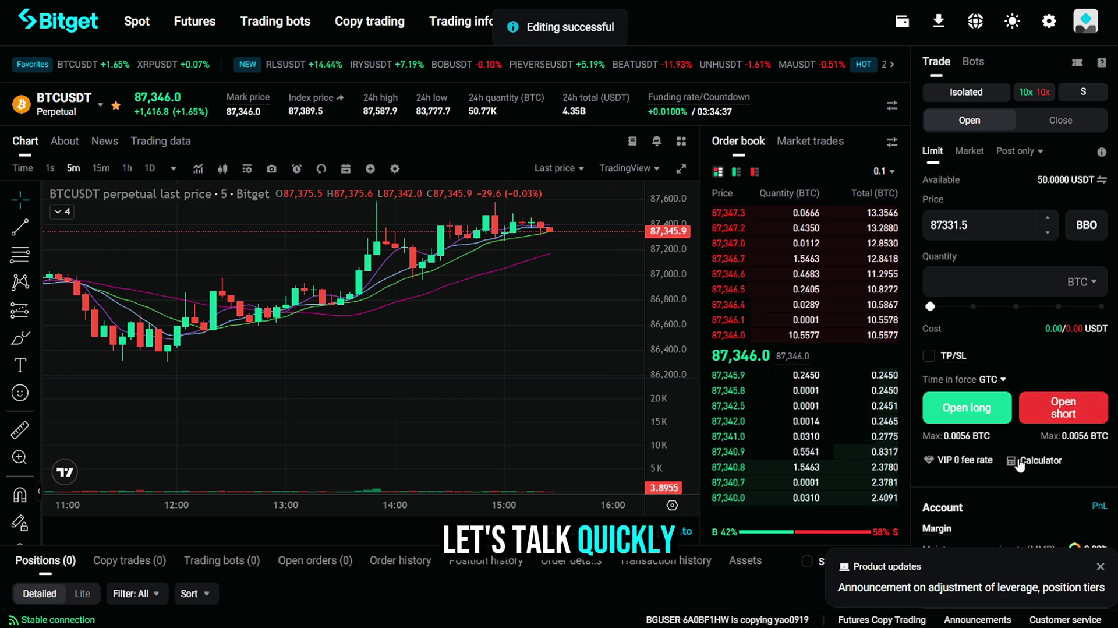
left_click(1019, 462)
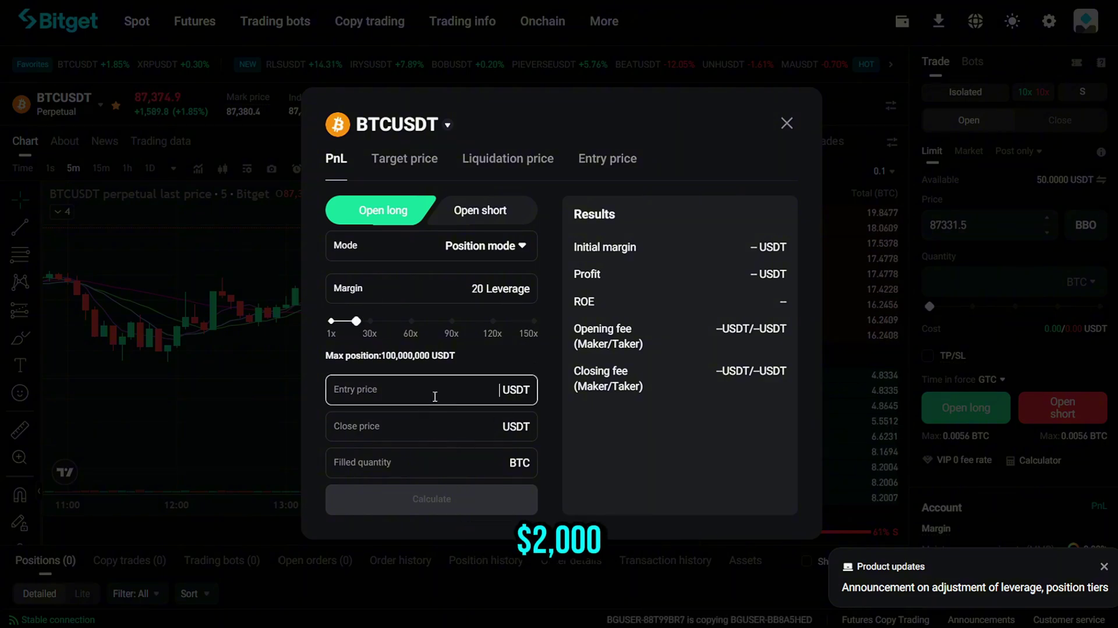
Calculate a 1 BTC long entered at 95000, closing at 100000 and then at 90000.
type("95000")
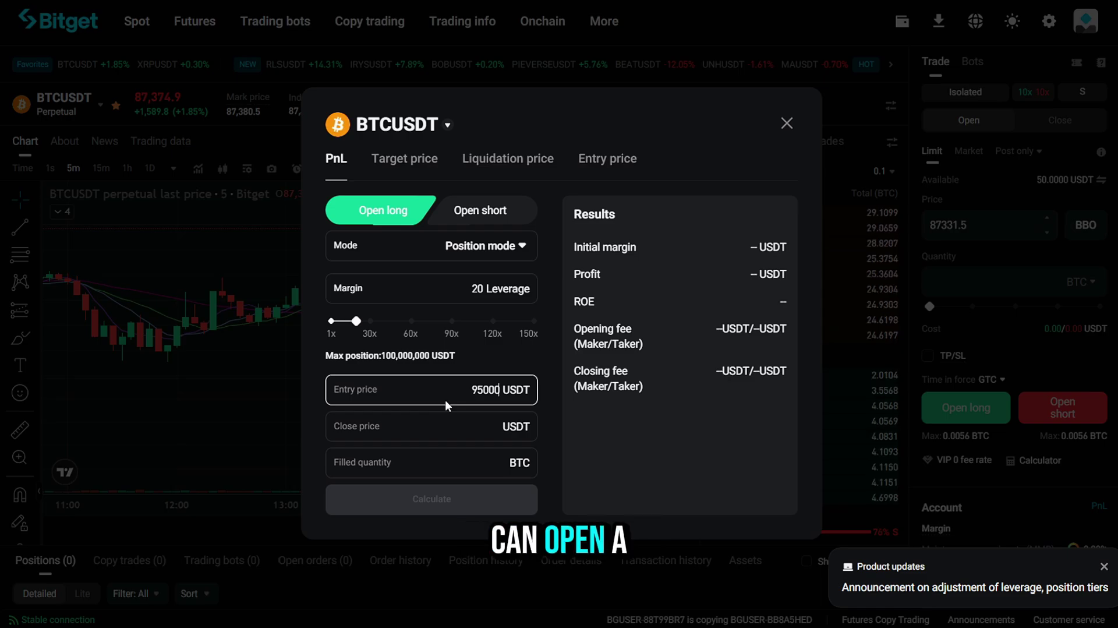
left_click(446, 415)
type("1000")
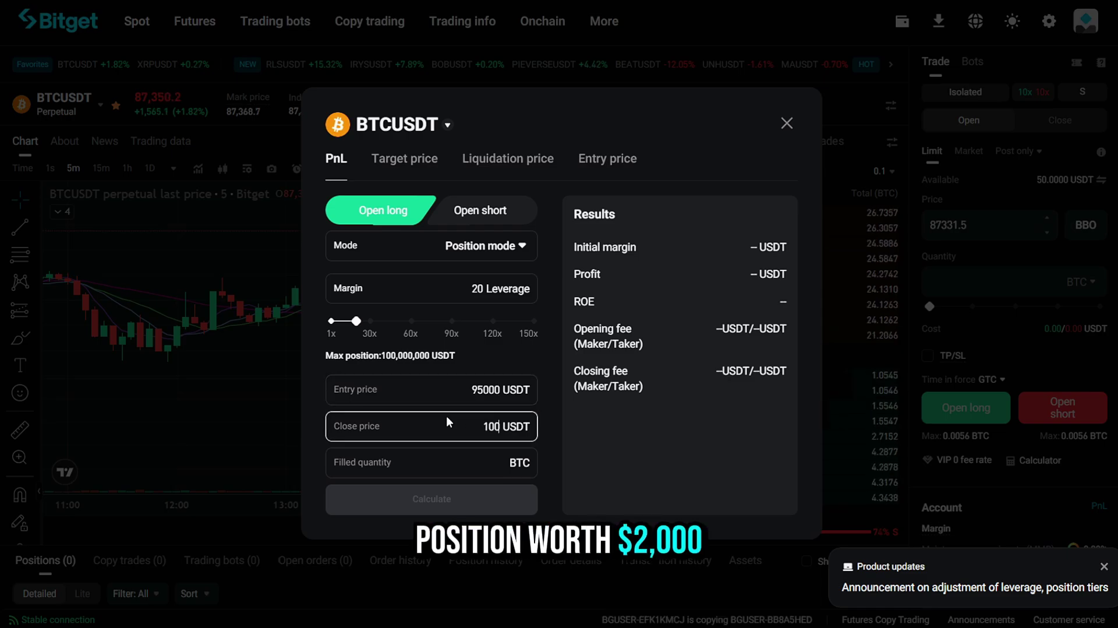
type("00")
left_click(464, 460)
type("1")
left_click(442, 500)
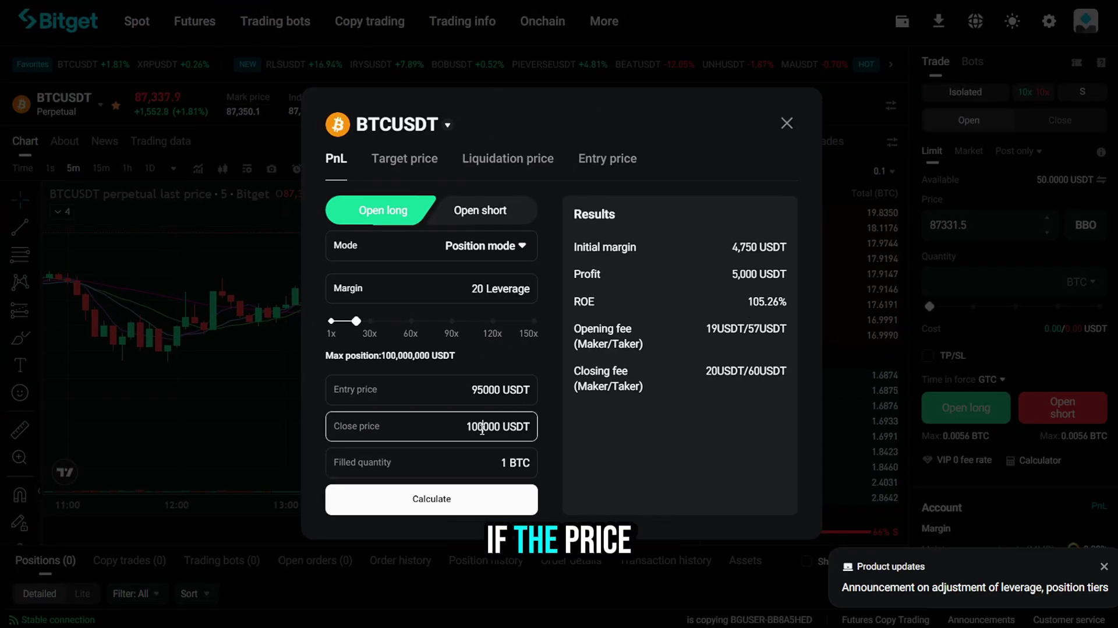
type("90")
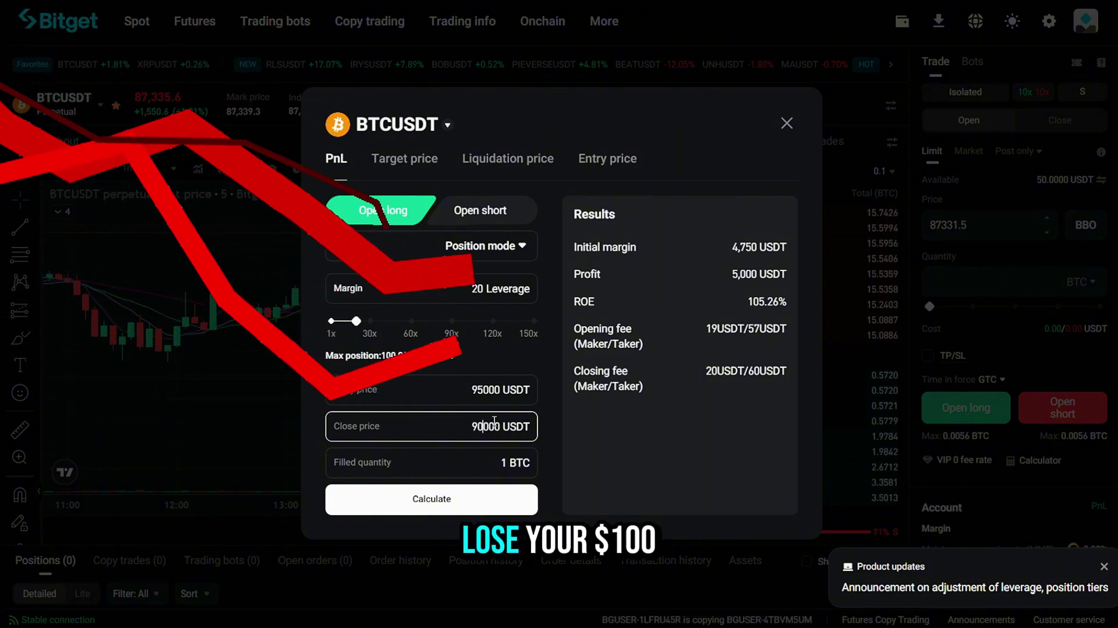
left_click(488, 499)
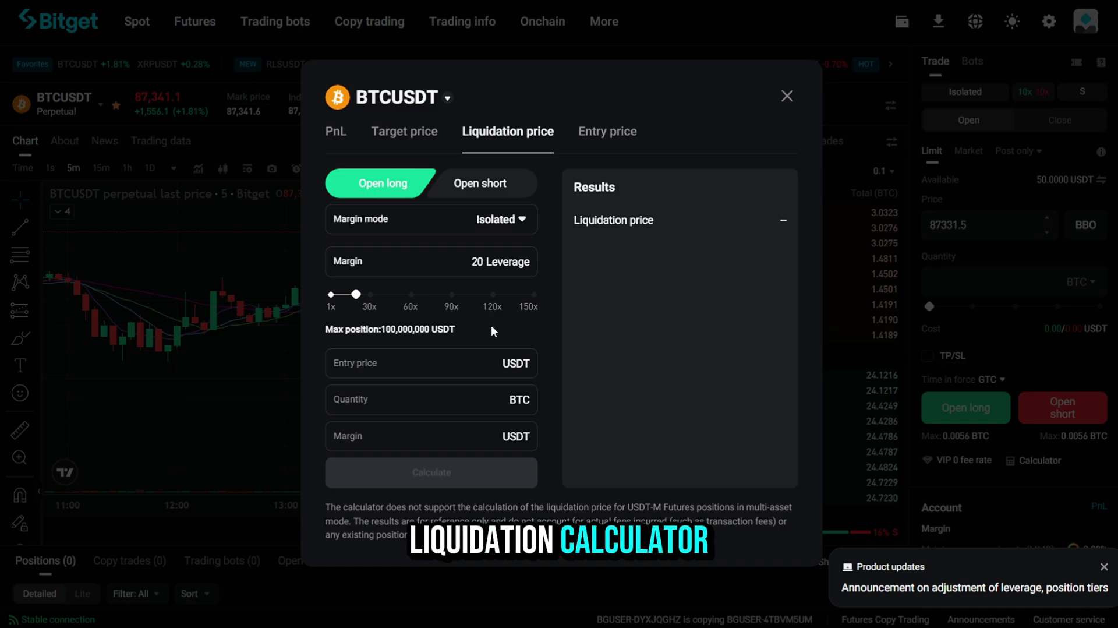
Close the calculator, set 100% quantity, lower long leverage to 3x, and enable TP/SL.
left_click(786, 97)
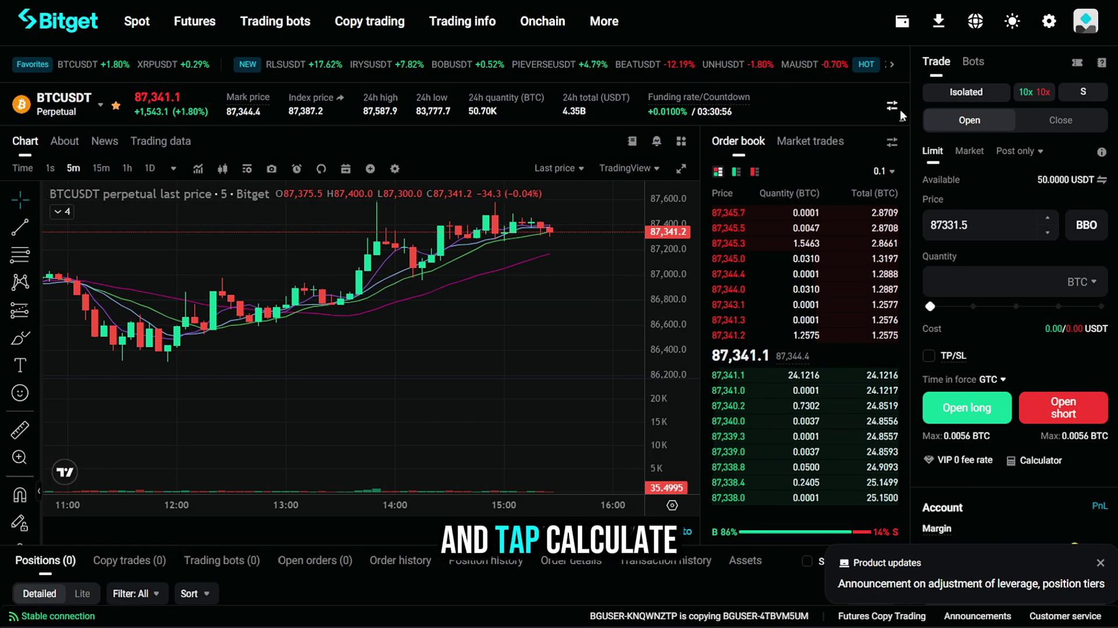
left_click_drag(930, 306, 1100, 307)
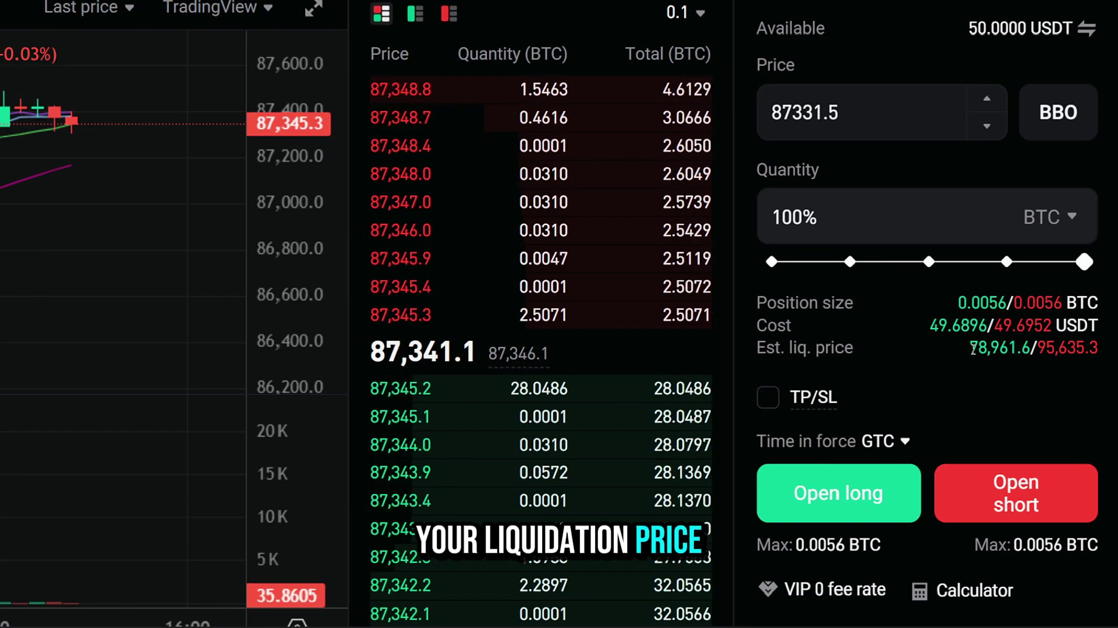
left_click_drag(1038, 353, 1101, 354)
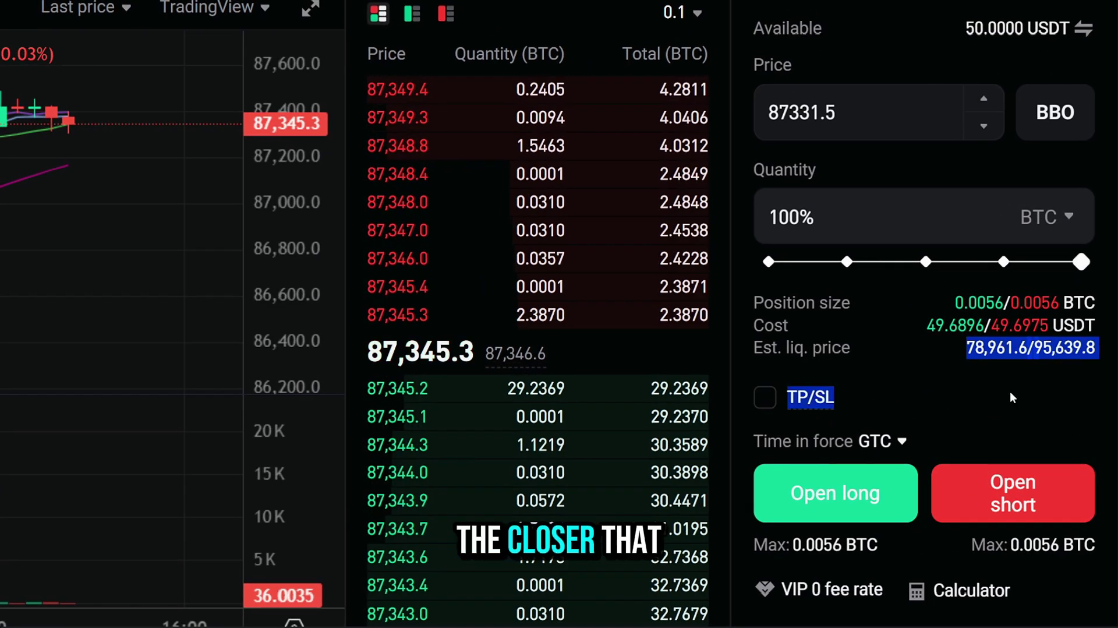
left_click(959, 355)
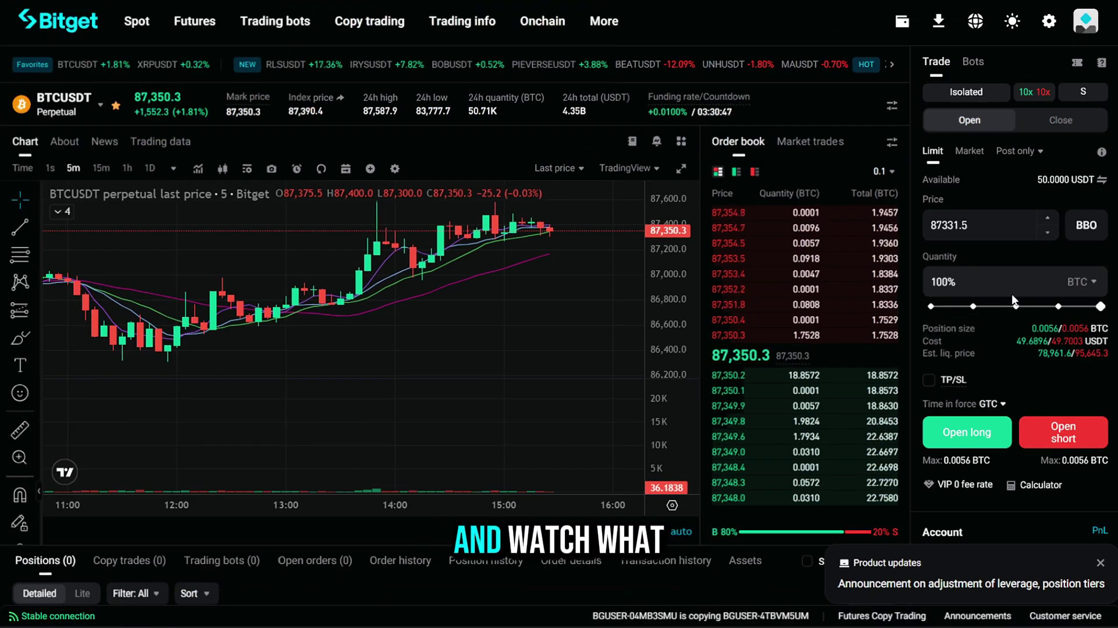
left_click(1031, 92)
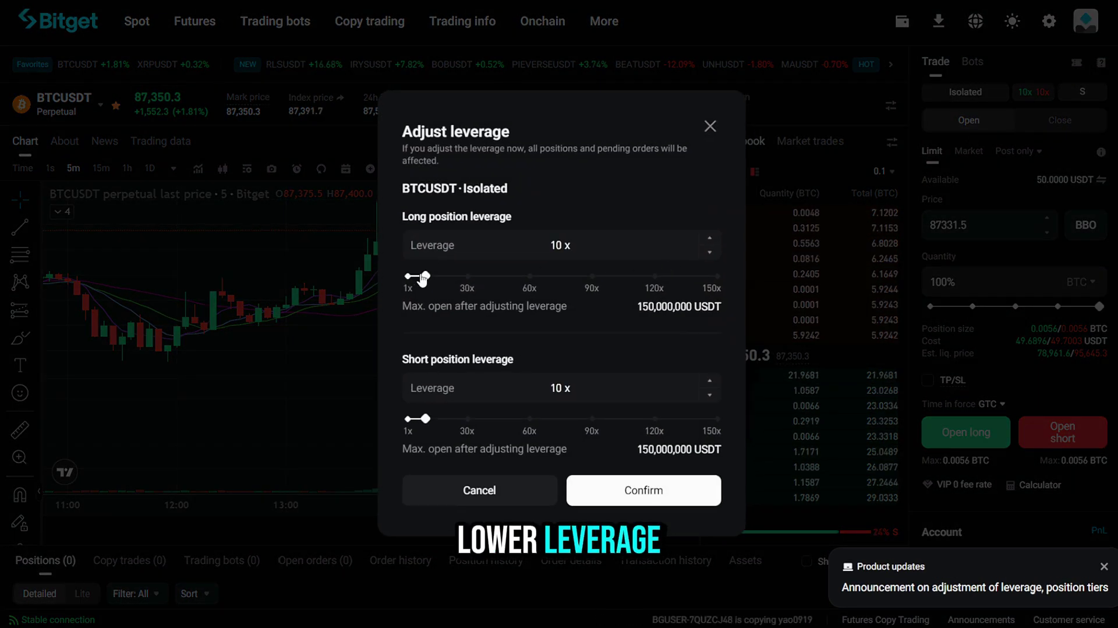
left_click(676, 488)
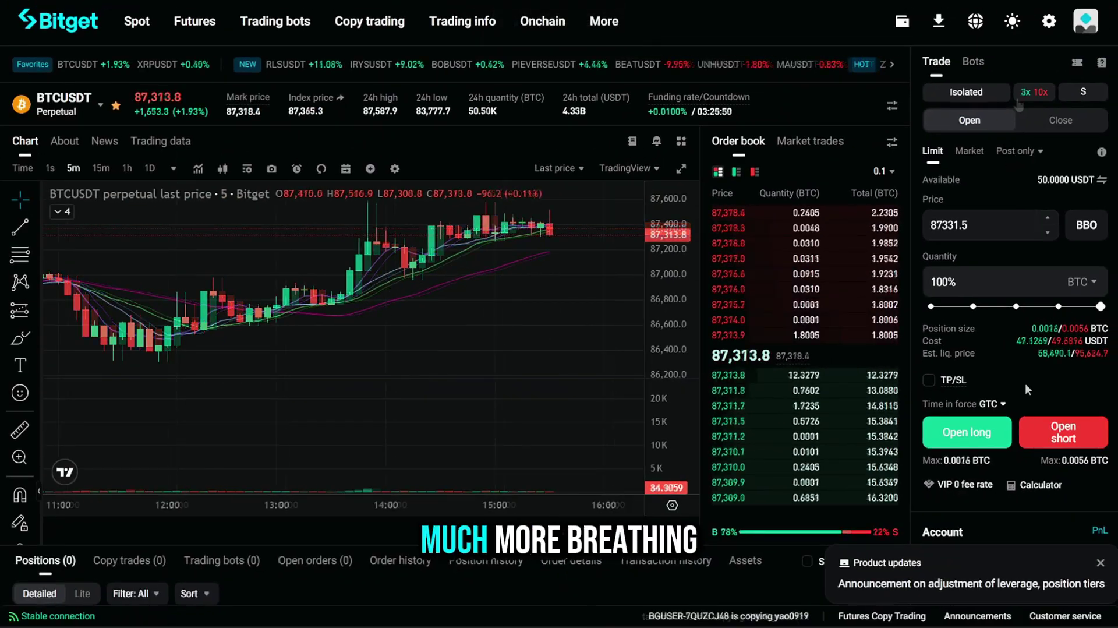
left_click(930, 380)
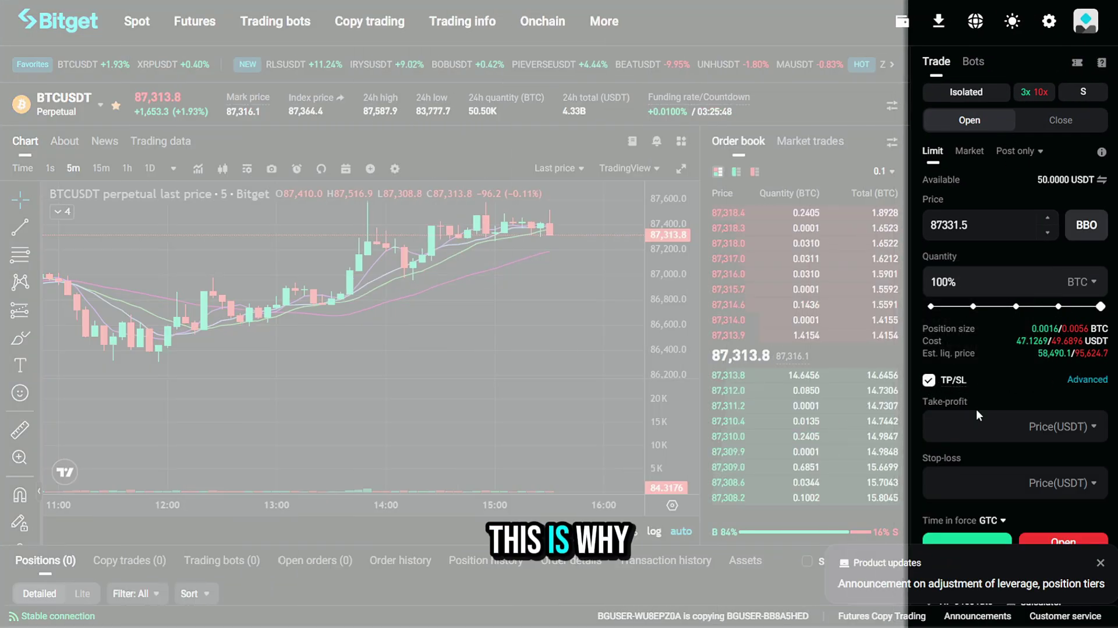
Enter 66000 USDT as the stop-loss price on the BTCUSDT long order.
left_click(980, 482)
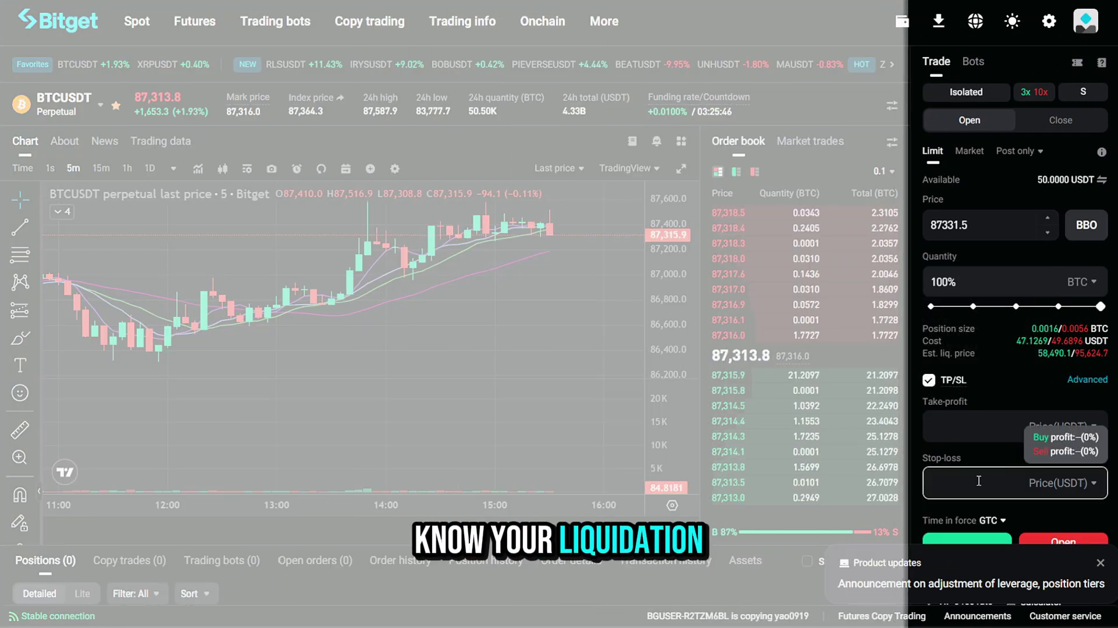
type("66000")
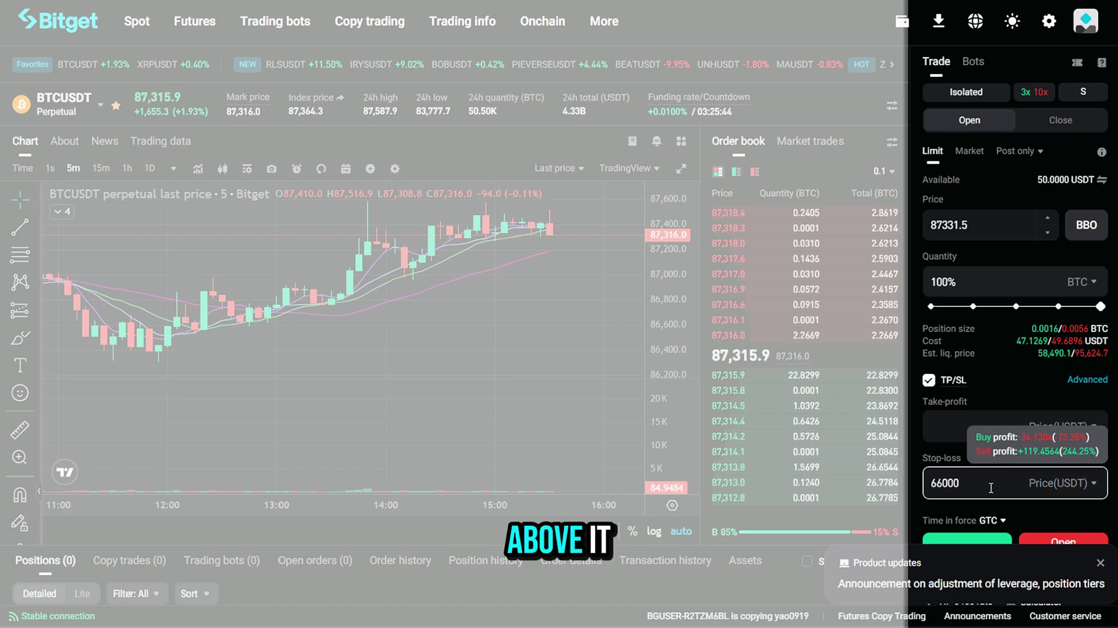
left_click(1014, 506)
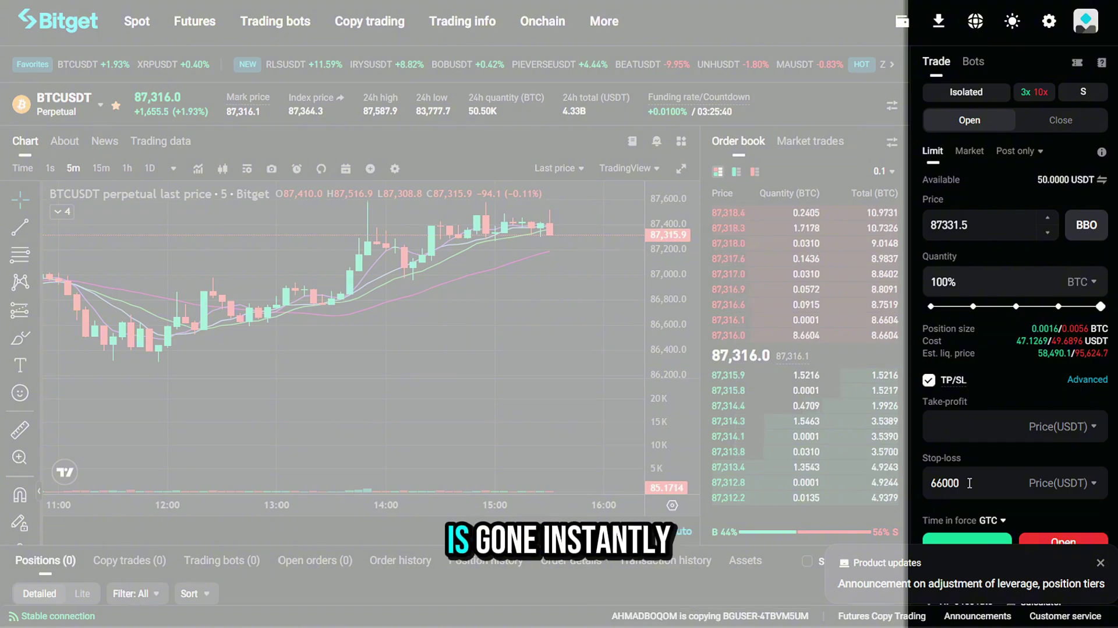
scroll(990, 449, "down", 1)
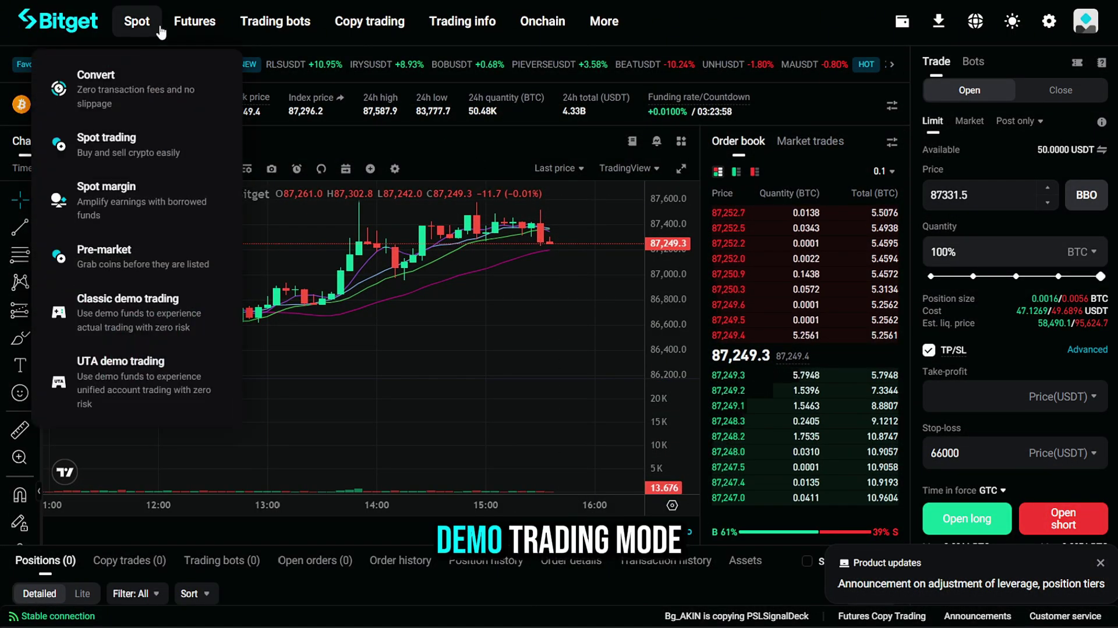
Switch to the ETHUSDT perpetual and set a 2812.26 limit buy at 100% quantity.
mouse_move(187, 22)
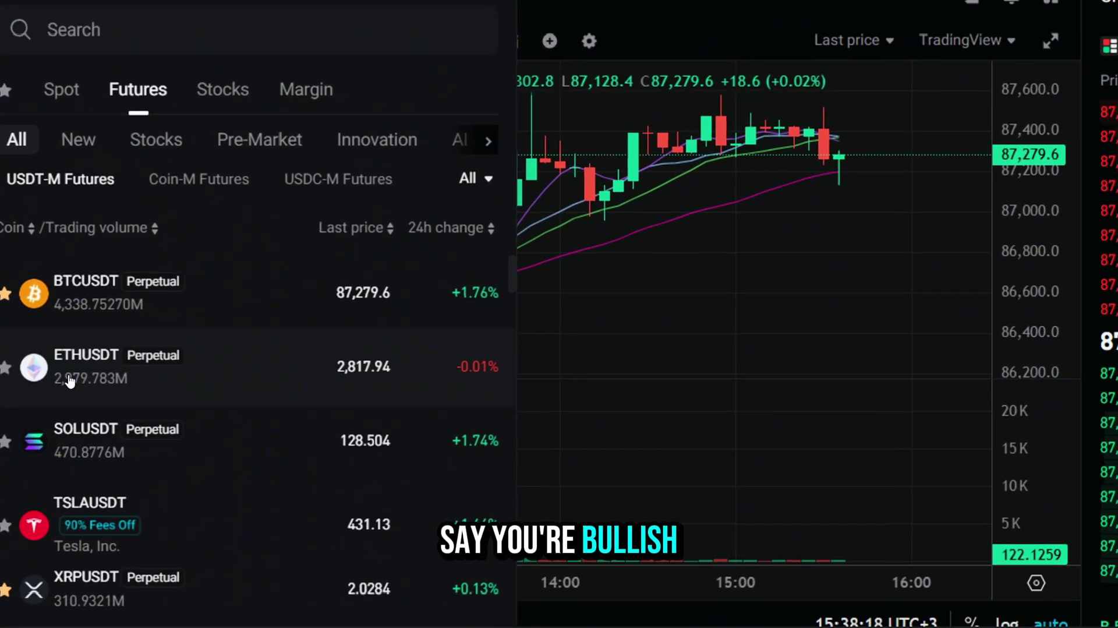
left_click(80, 382)
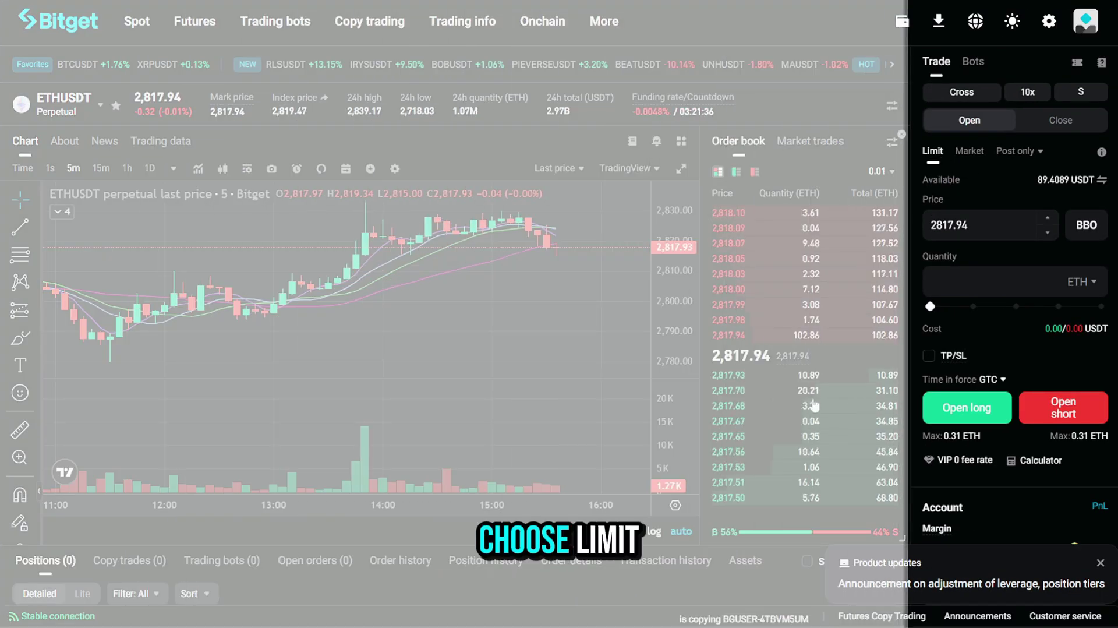
left_click(789, 454)
left_click(951, 224)
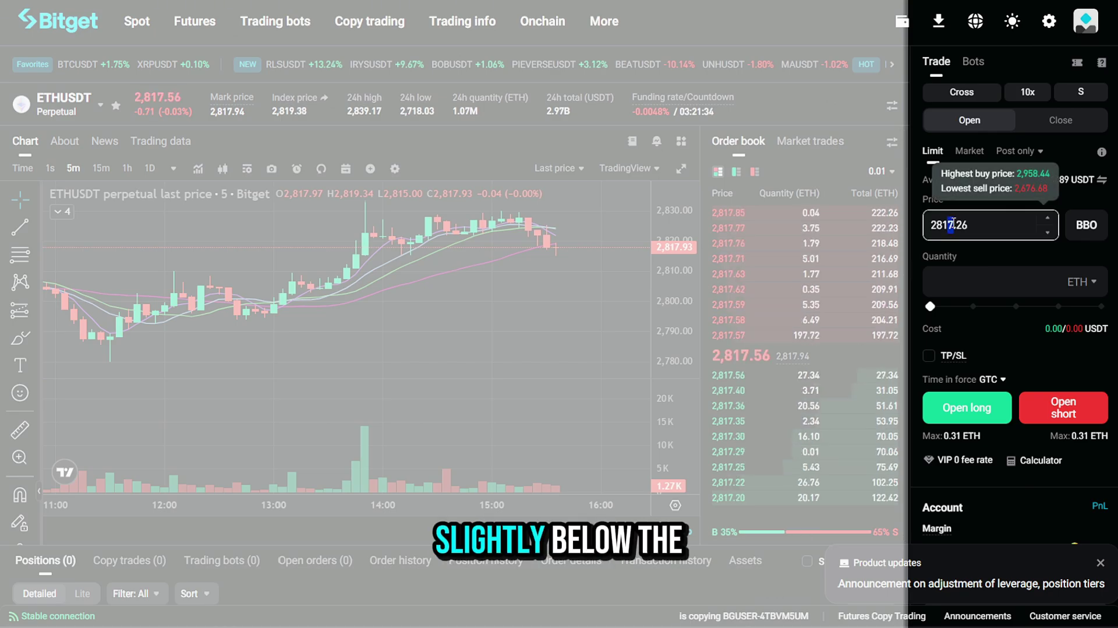
left_click_drag(932, 309, 1110, 305)
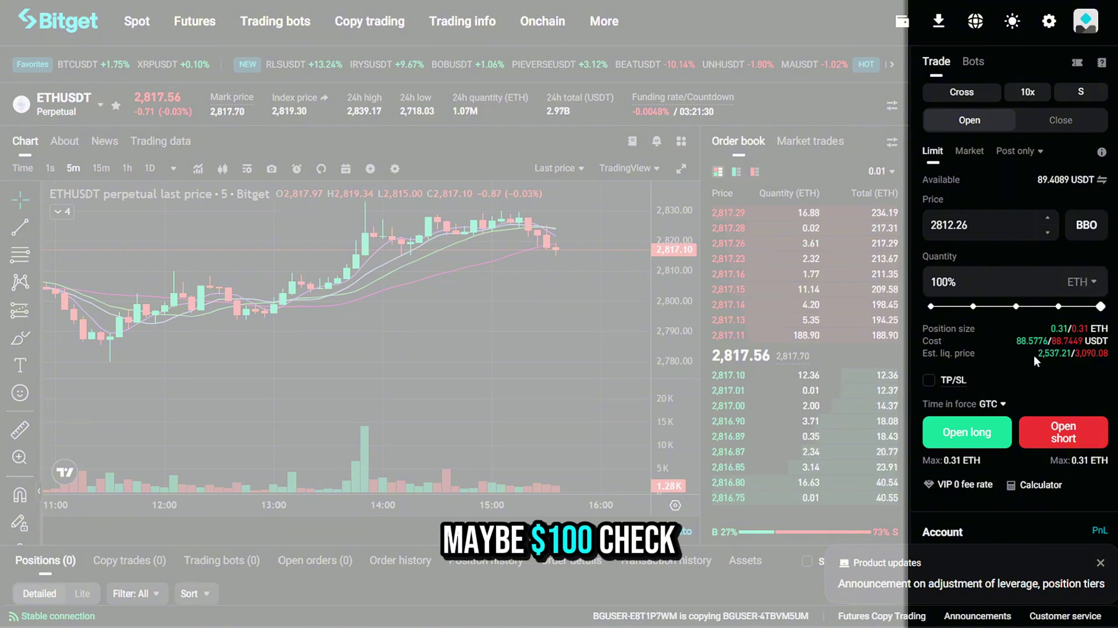
left_click_drag(1036, 354, 1082, 355)
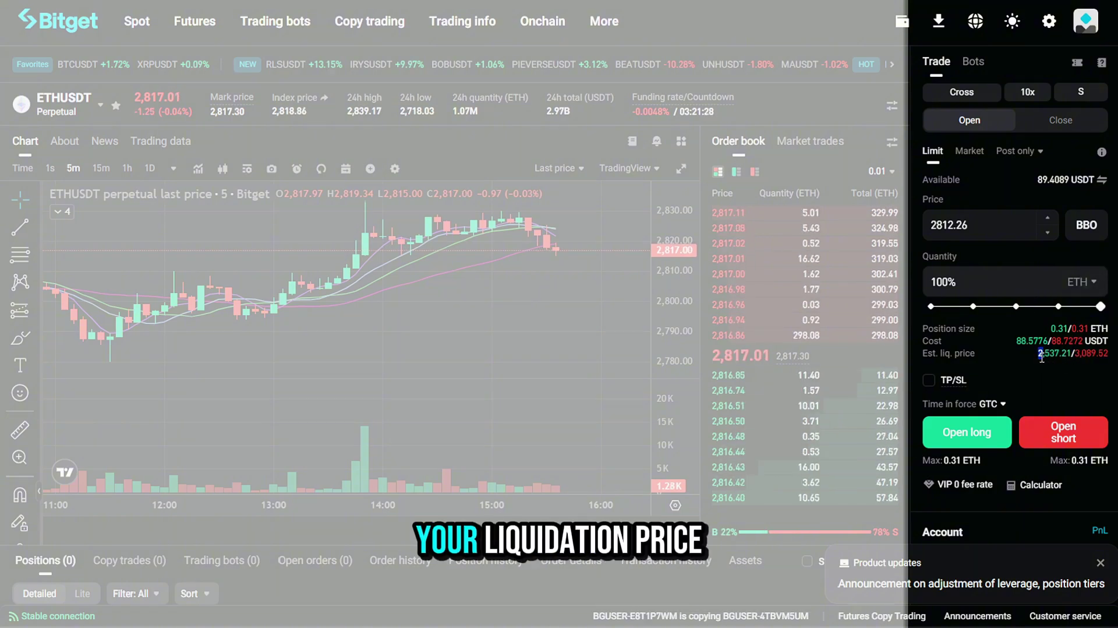
left_click(1038, 89)
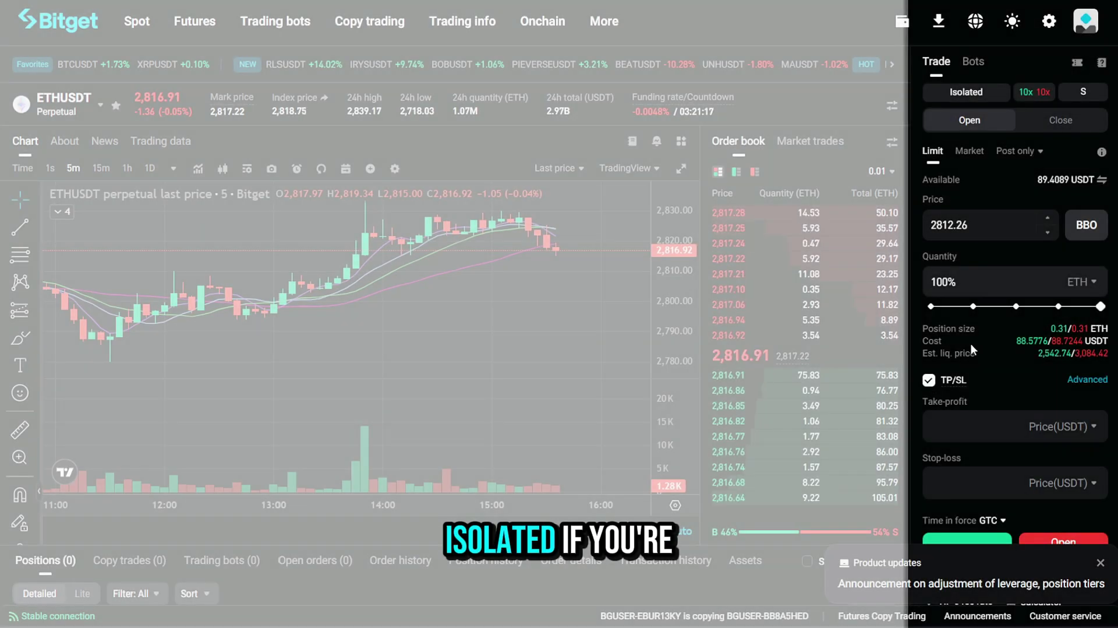
Enter a 2700 stop-loss and submit the ETHUSDT long limit order for confirmation.
left_click(966, 480)
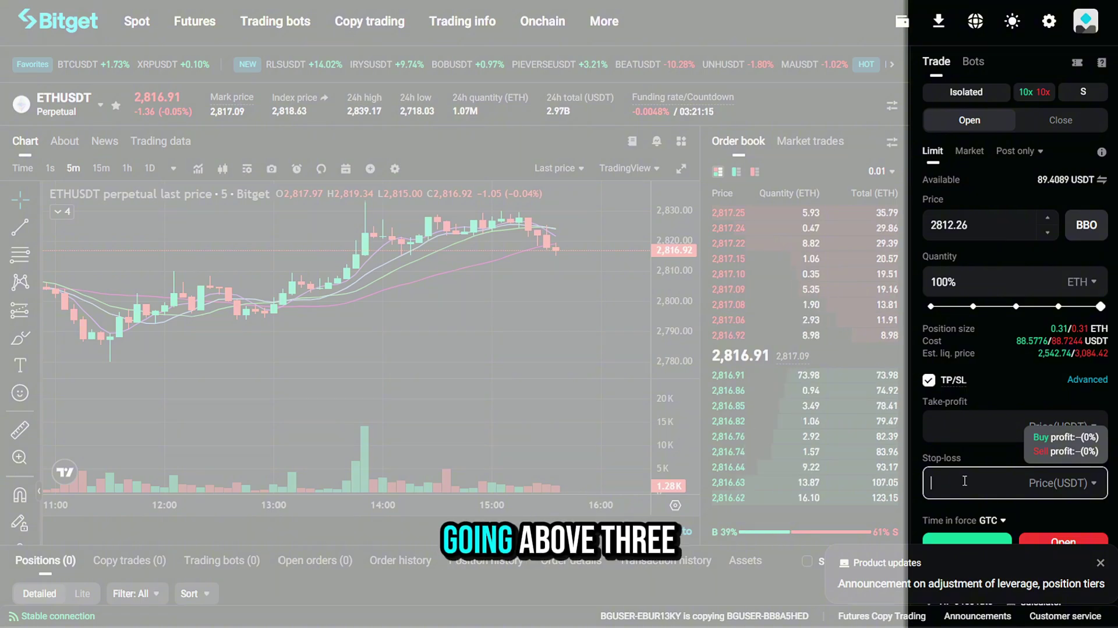
type("2")
type("700")
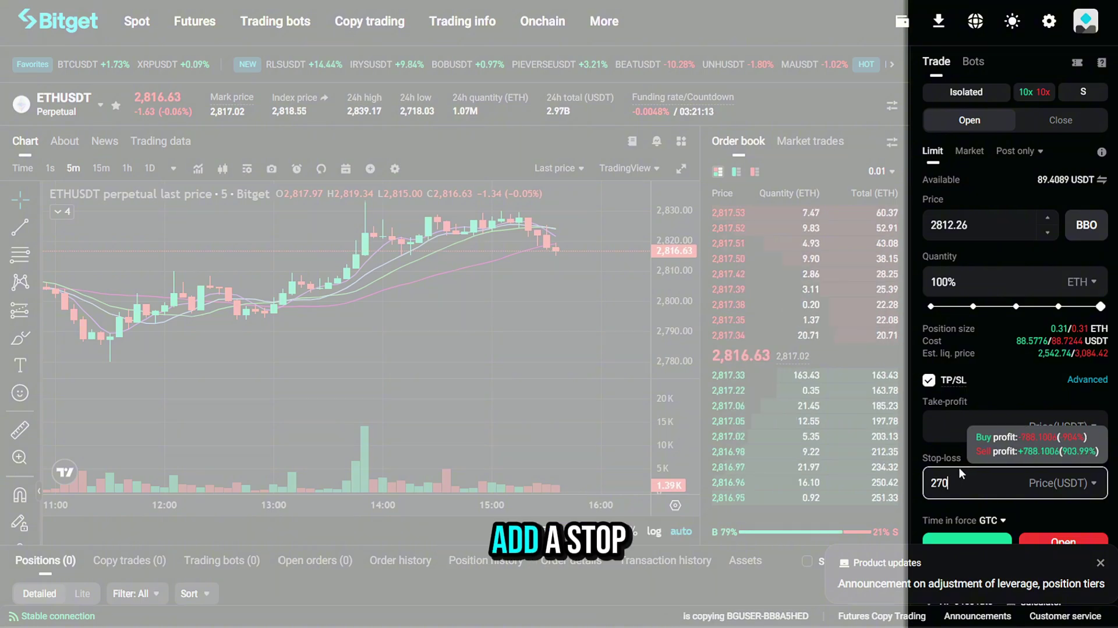
left_click(990, 399)
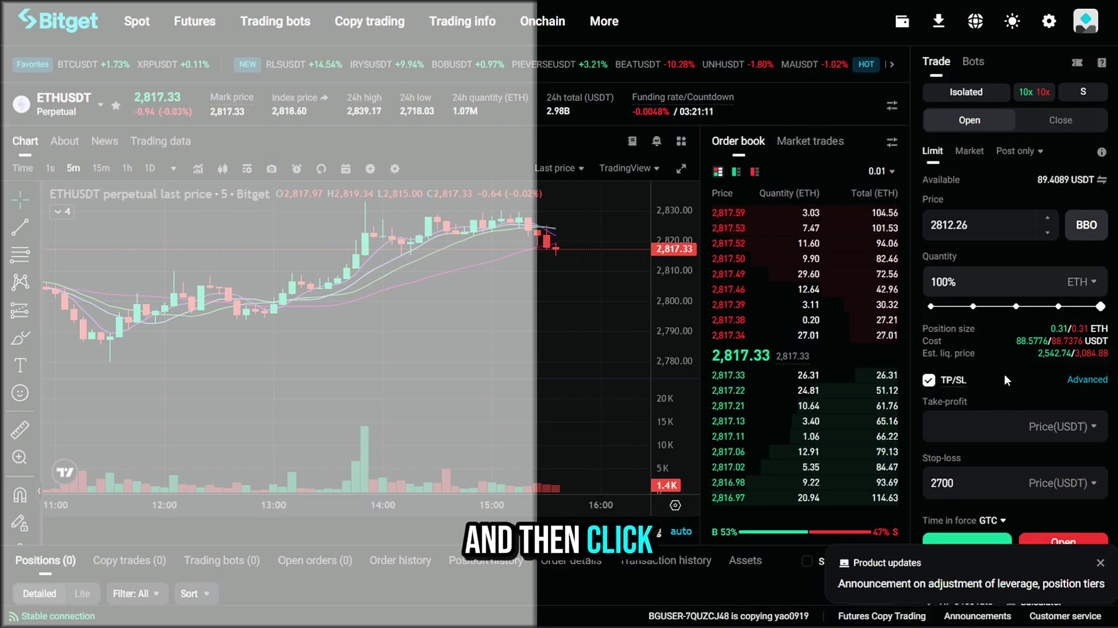
scroll(1005, 449, "down", 1)
left_click(966, 521)
Confirm the ETHUSDT long order and scroll down to the filled 0.31 ETH position.
left_click(664, 447)
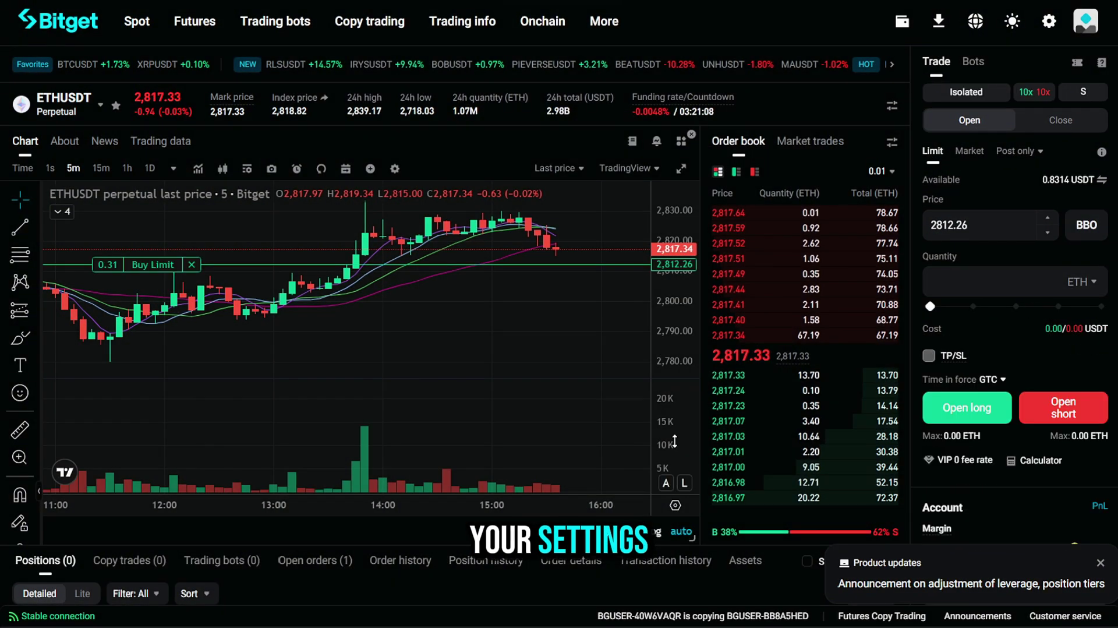
scroll(722, 524, "down", 3)
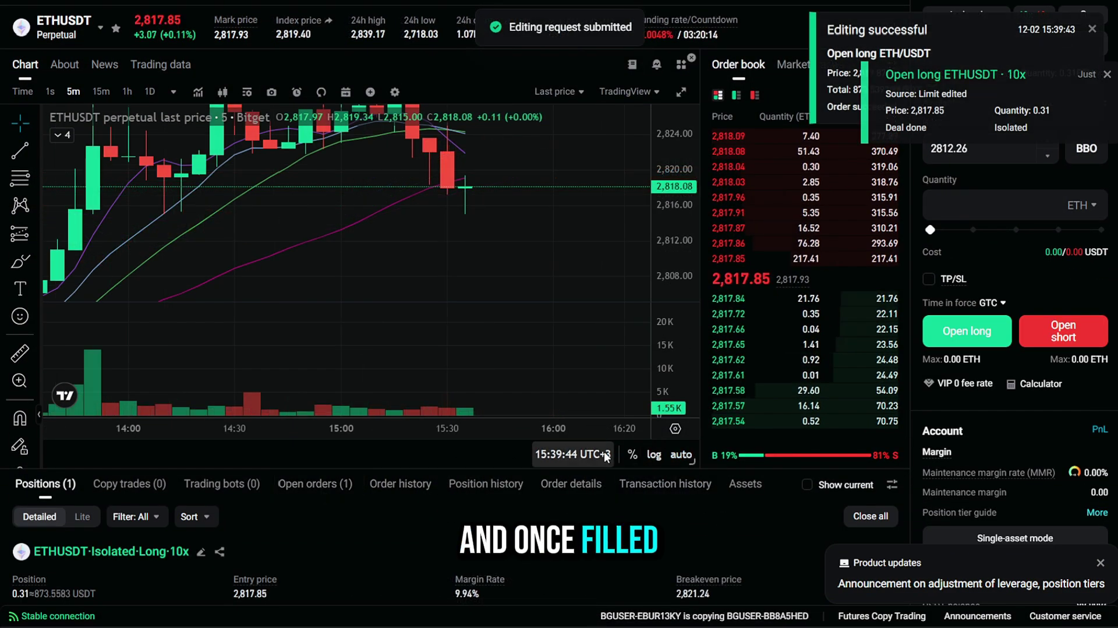
scroll(600, 453, "down", 5)
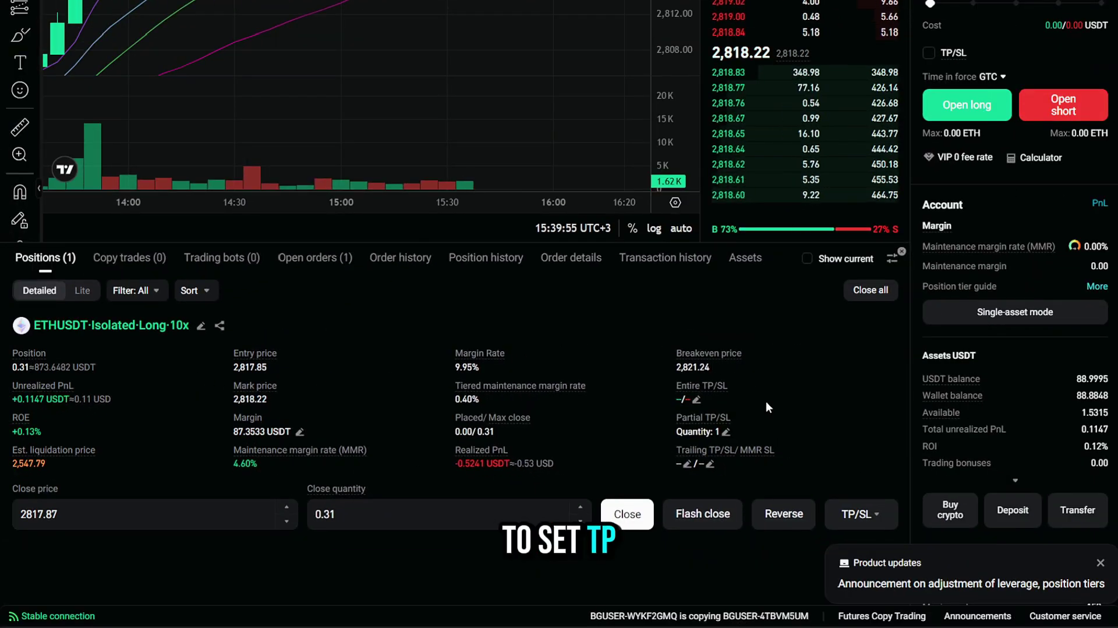
left_click(727, 431)
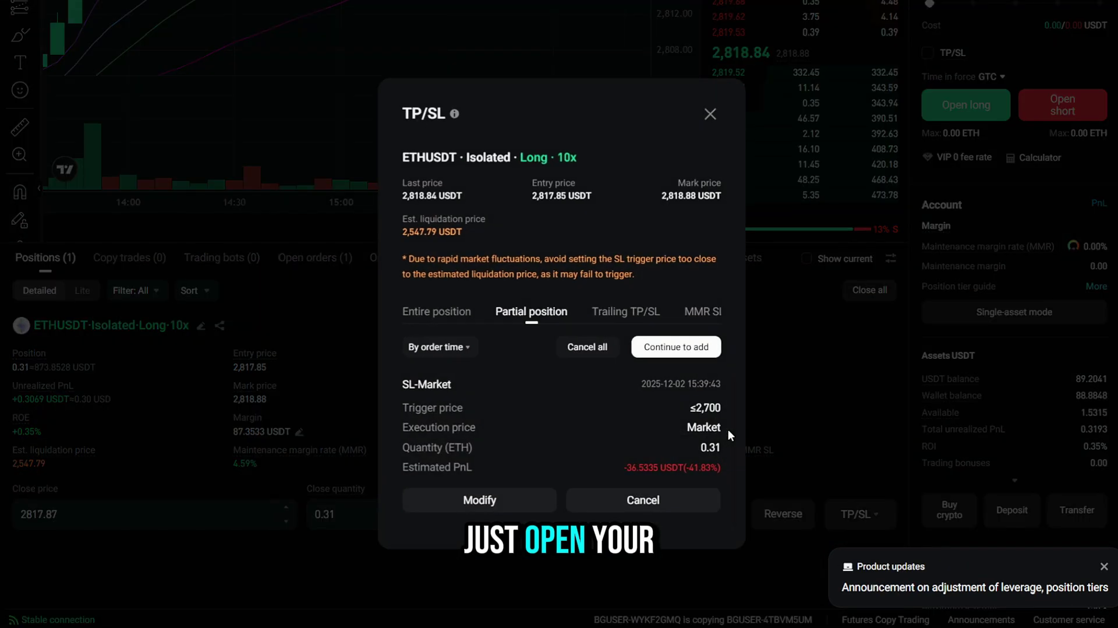
left_click(484, 501)
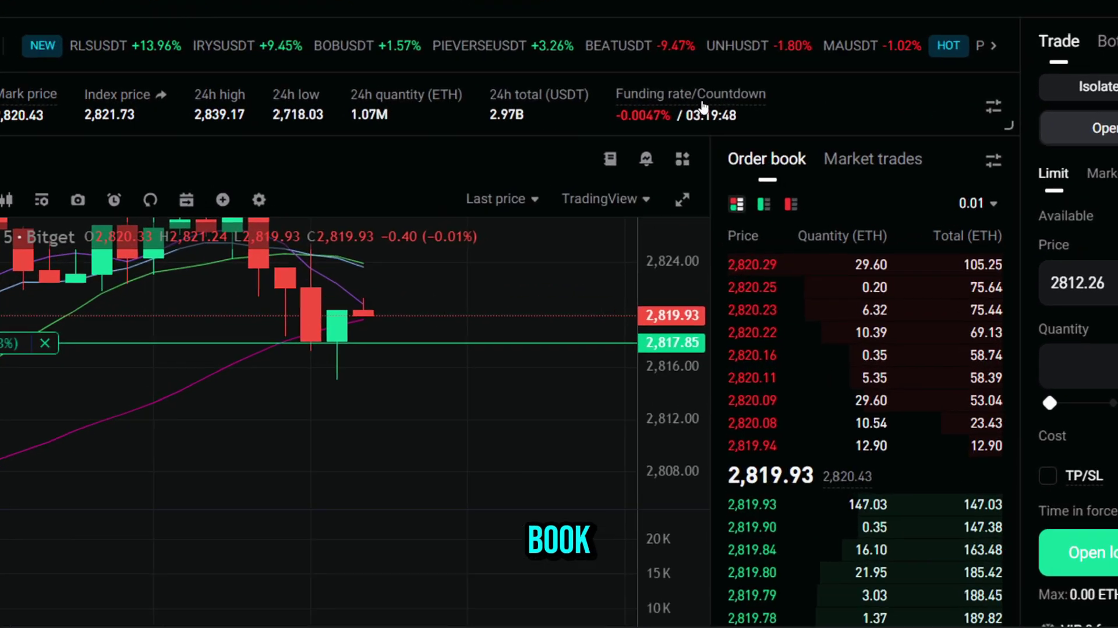
Bring the ETHUSDT long position into view and start editing its 2817.87 close price.
mouse_move(696, 103)
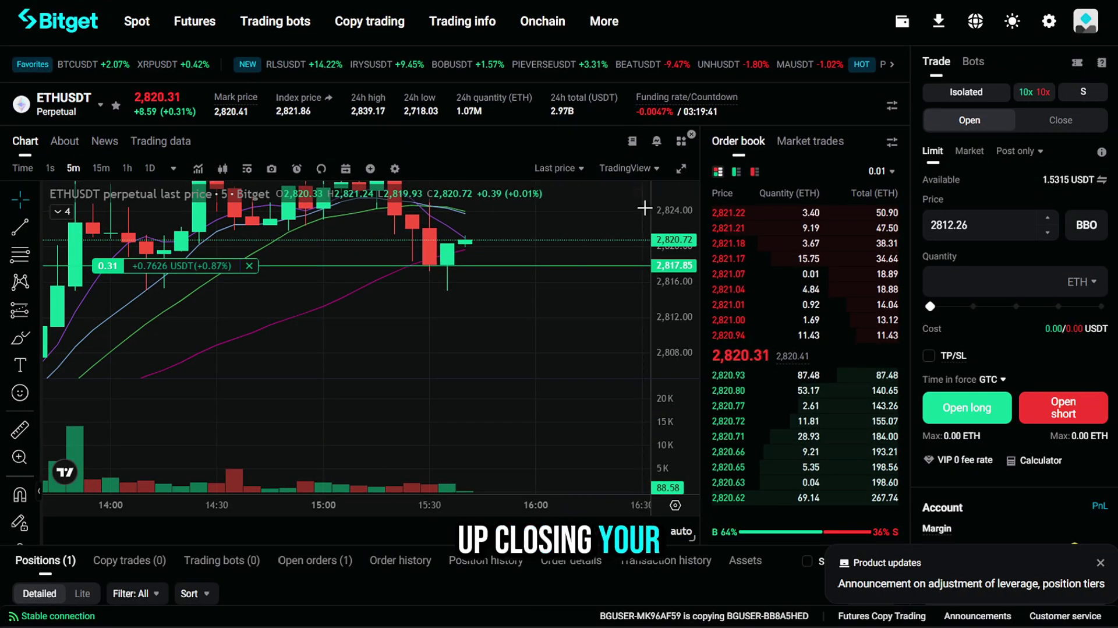
scroll(703, 305, "down", 6)
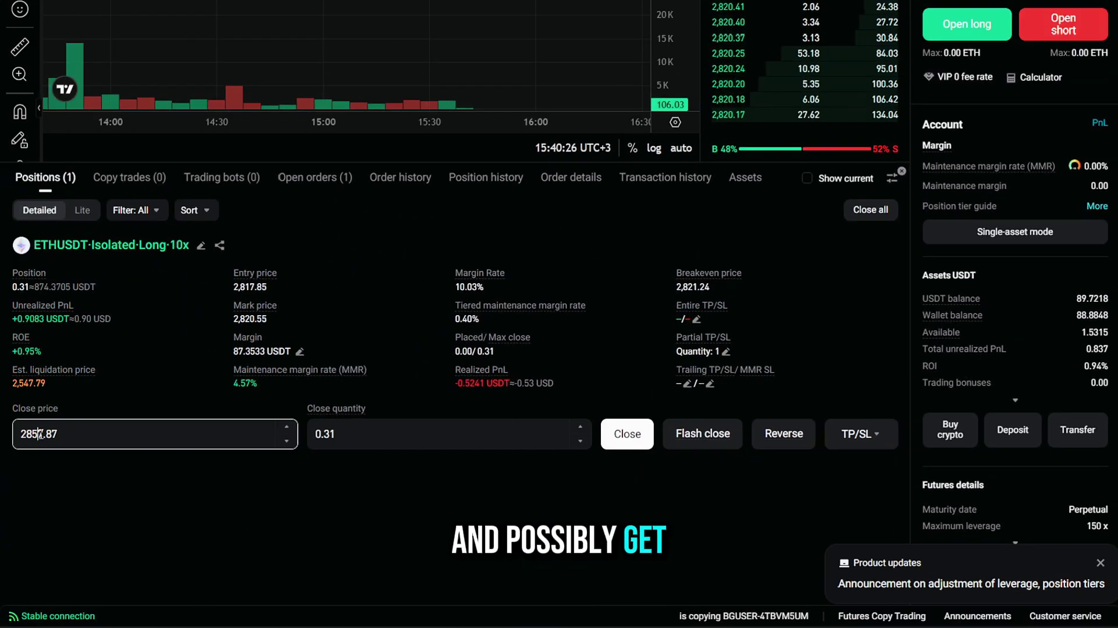
Place and confirm a 2,857.87 limit close for 100% (0.31 ETH) of the long.
left_click(440, 437)
left_click(370, 550)
left_click(617, 435)
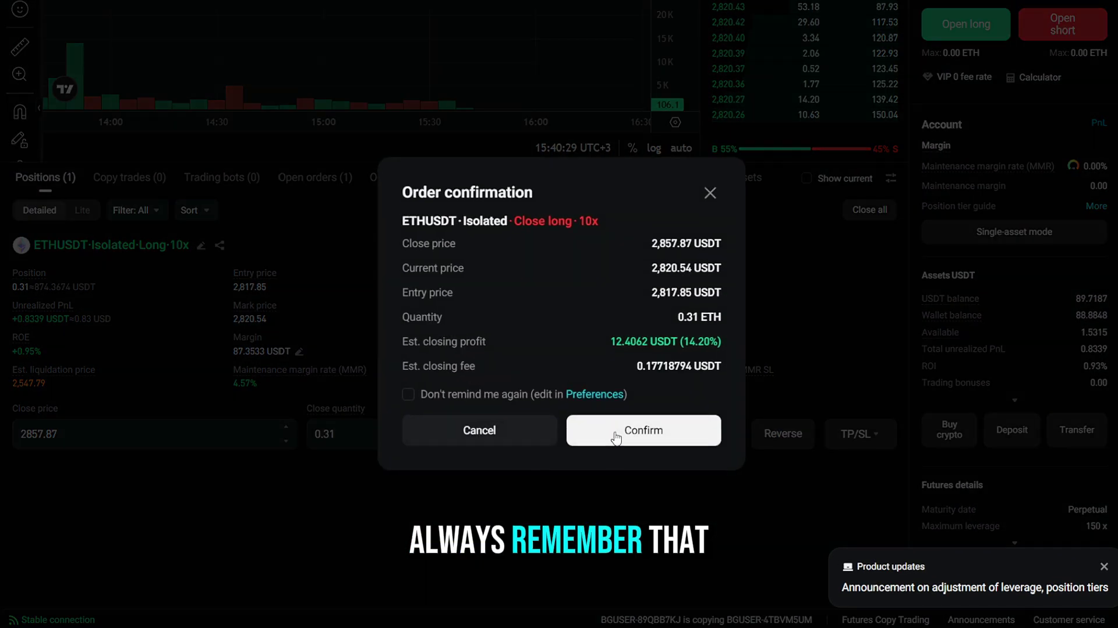
left_click(617, 431)
Open the fee schedule showing USDT-M Futures maker/taker rates of 0.02% / 0.06%.
scroll(395, 173, "up", 5)
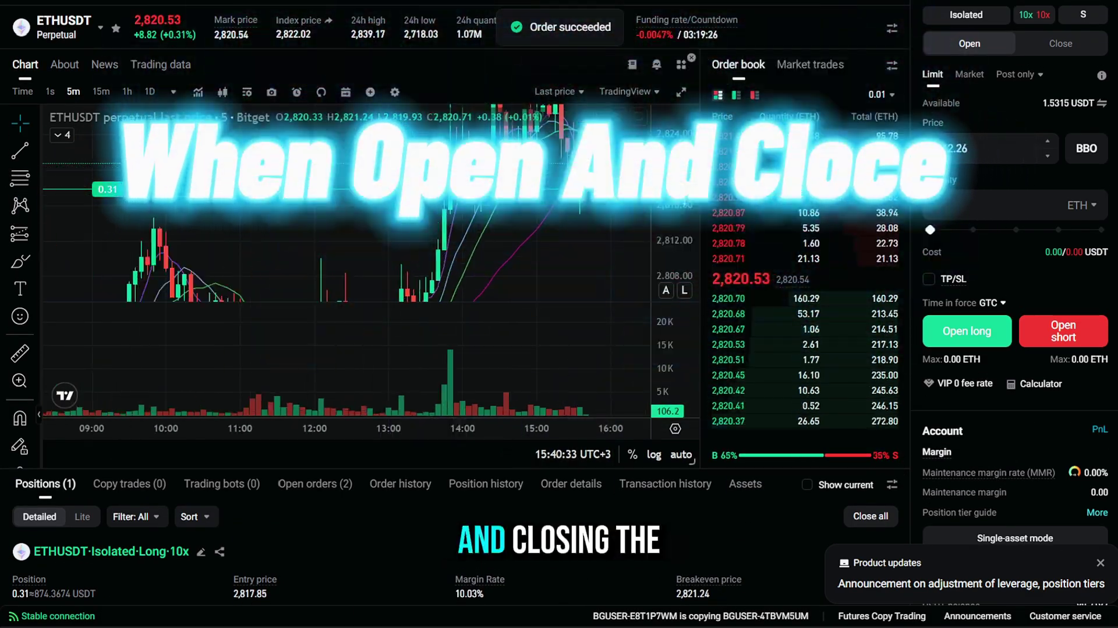
scroll(395, 173, "down", 5)
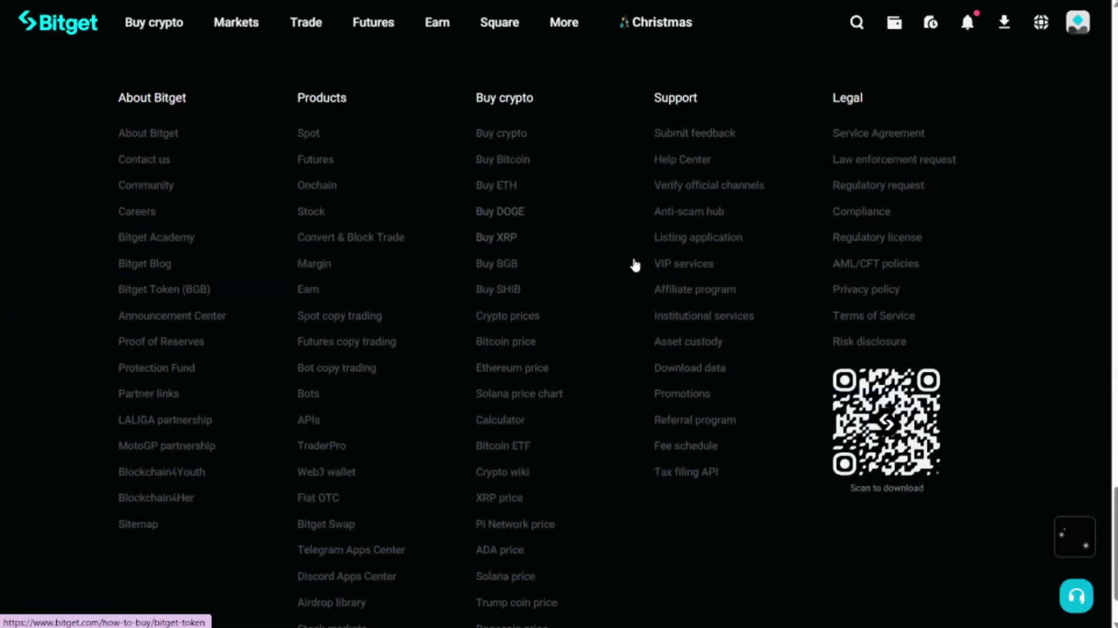
scroll(637, 264, "down", 1)
left_click(687, 431)
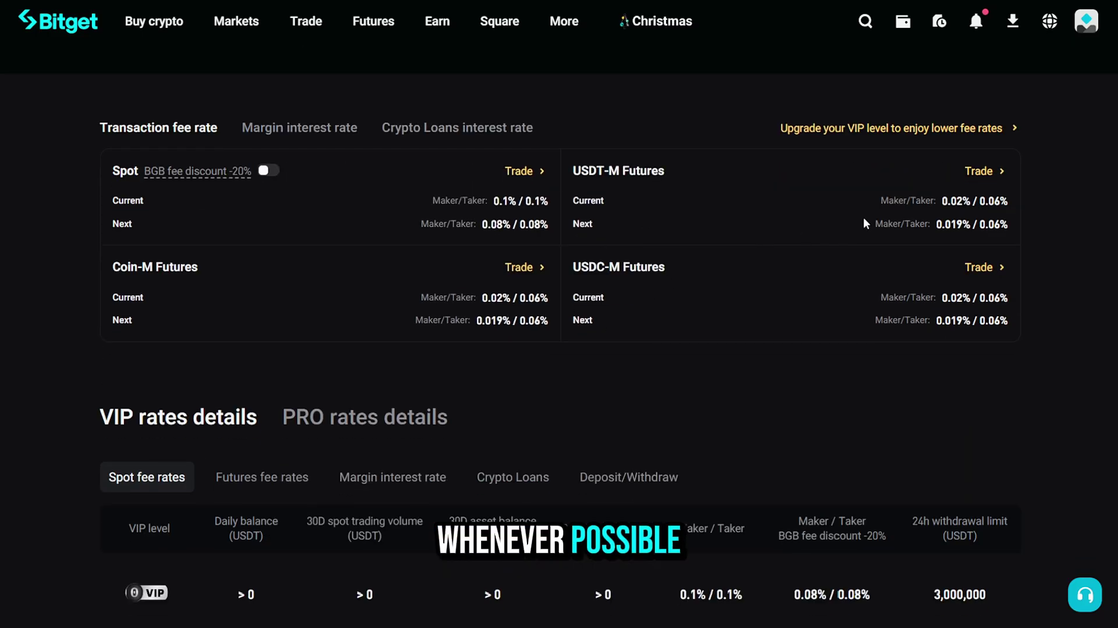